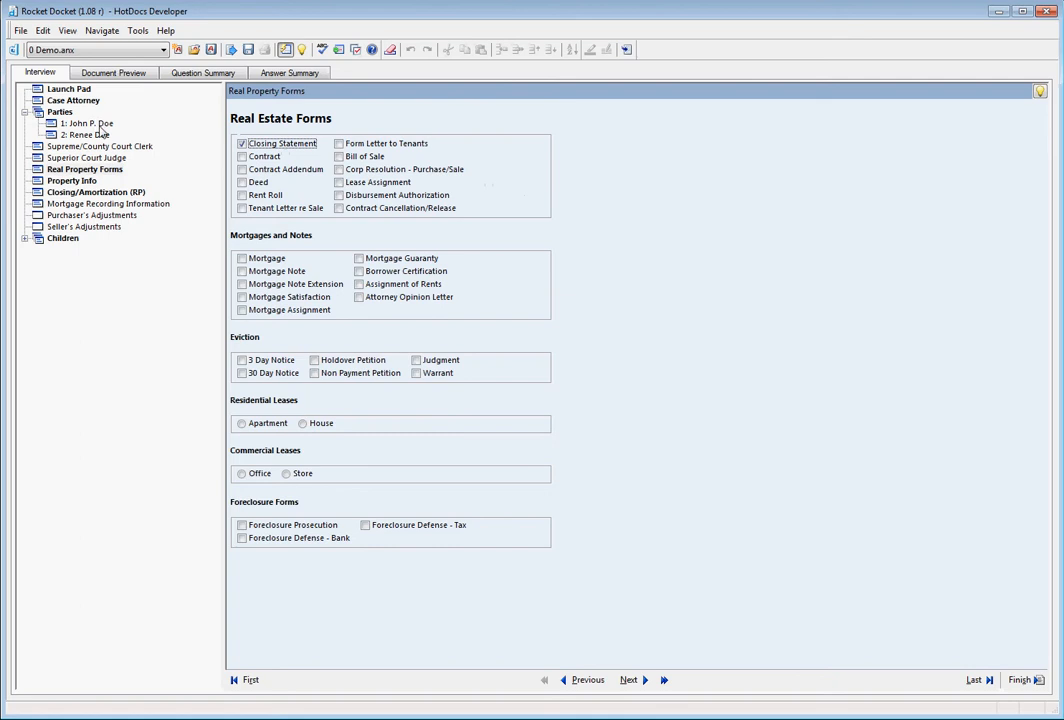
- In the Closing/Amortization (RP) interview, set the closing date to November 29, 2013 and the month of closing to November
click(100, 70)
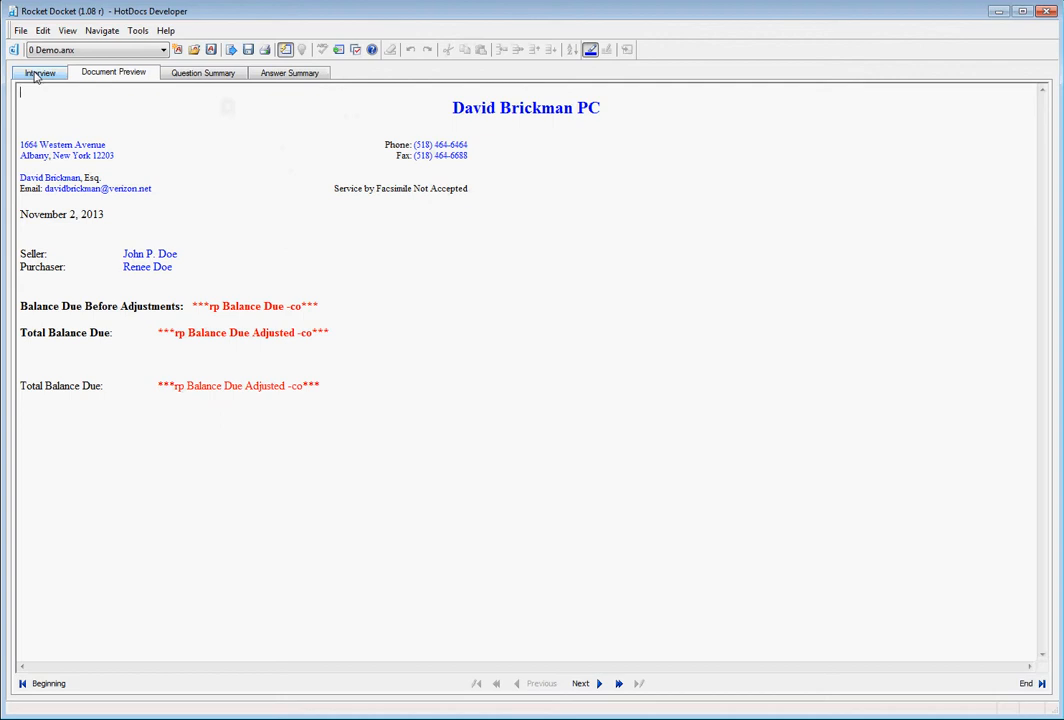
click(38, 74)
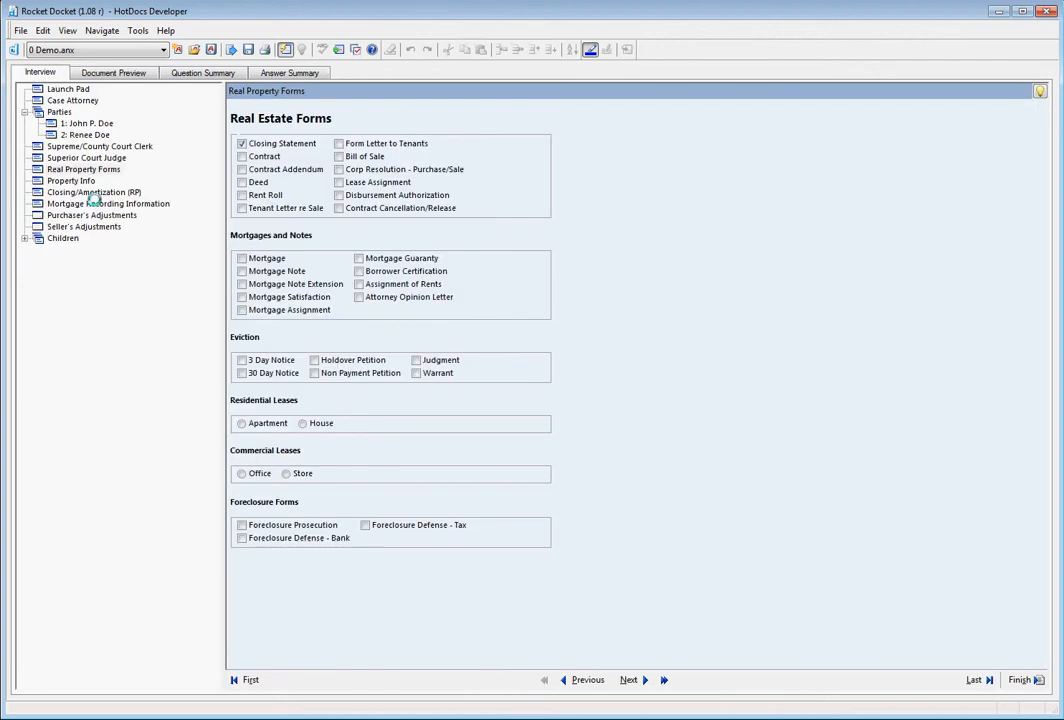
click(95, 193)
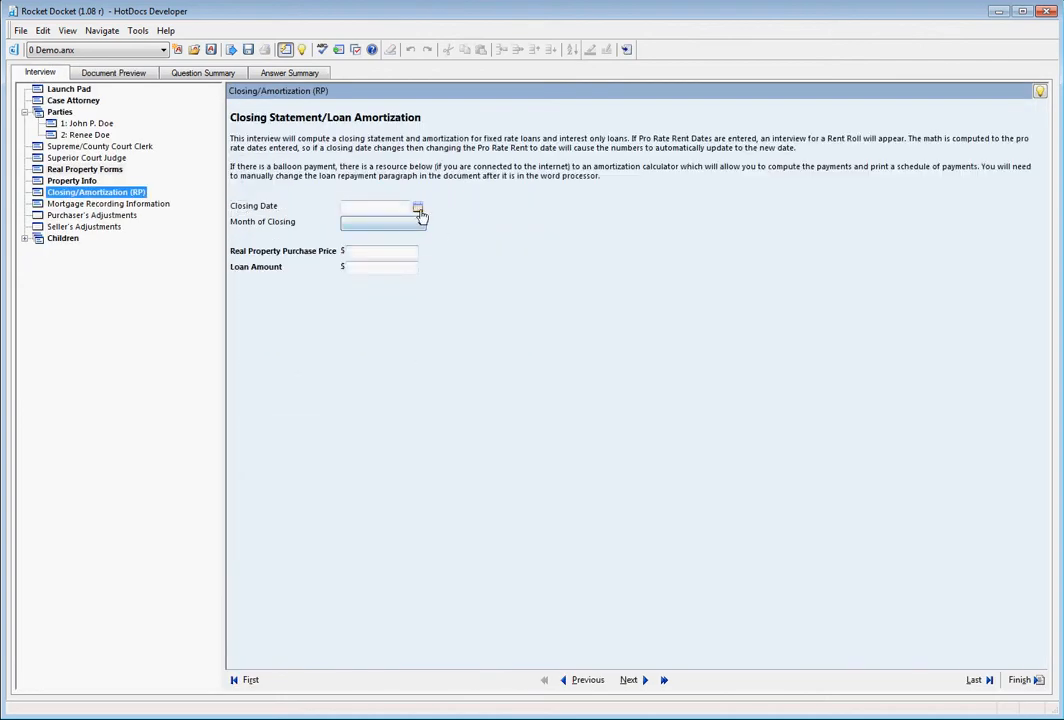
click(417, 207)
click(574, 389)
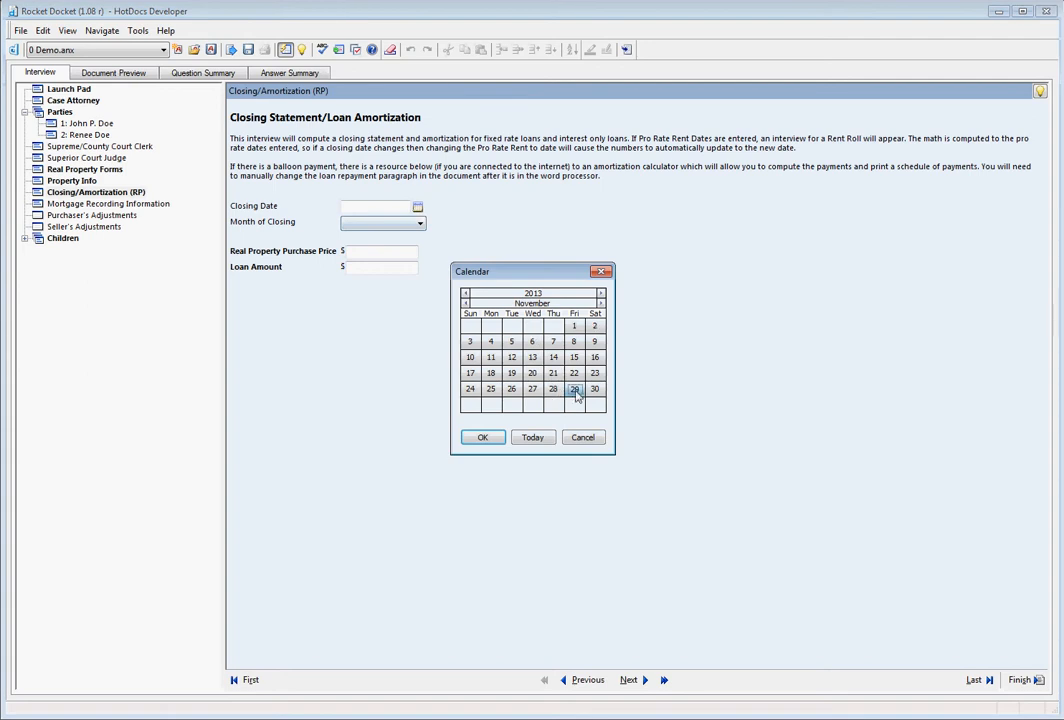
click(482, 437)
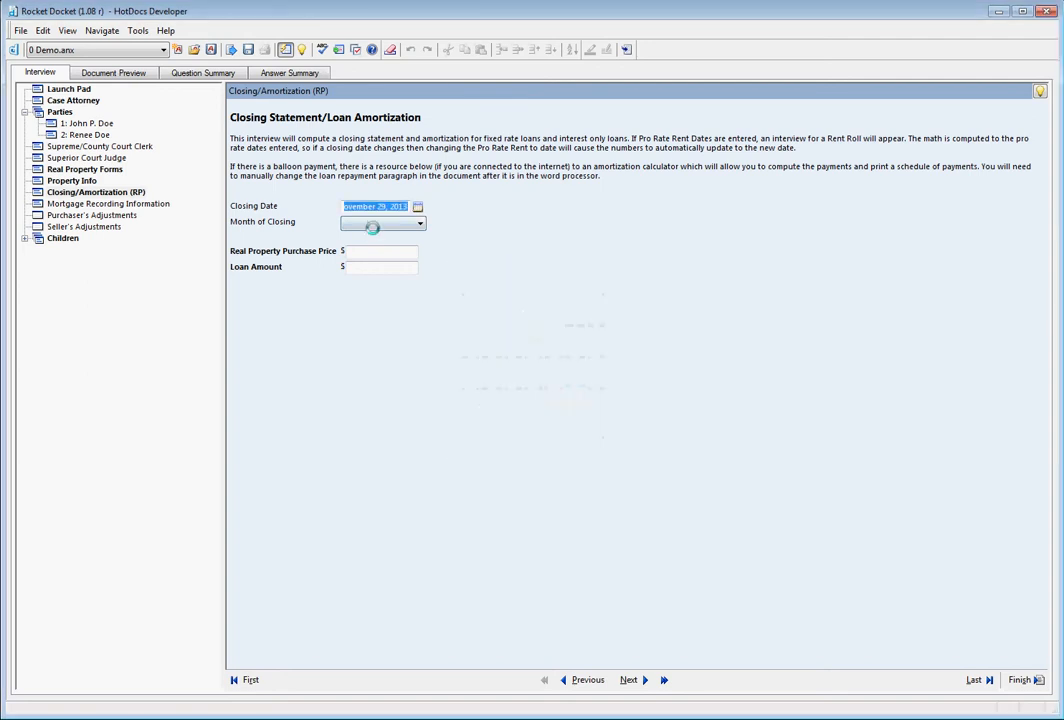
click(373, 221)
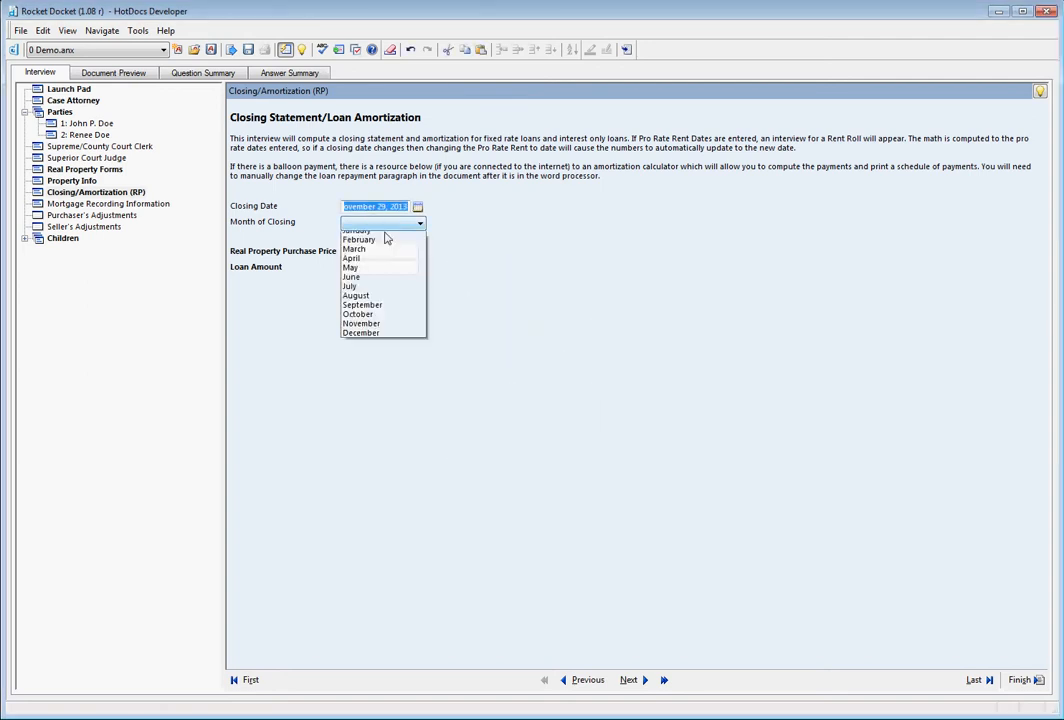
click(400, 330)
- Enter a real property purchase price of 500,000 and a first deposit of 5,000, and preview the closing statement
click(381, 253)
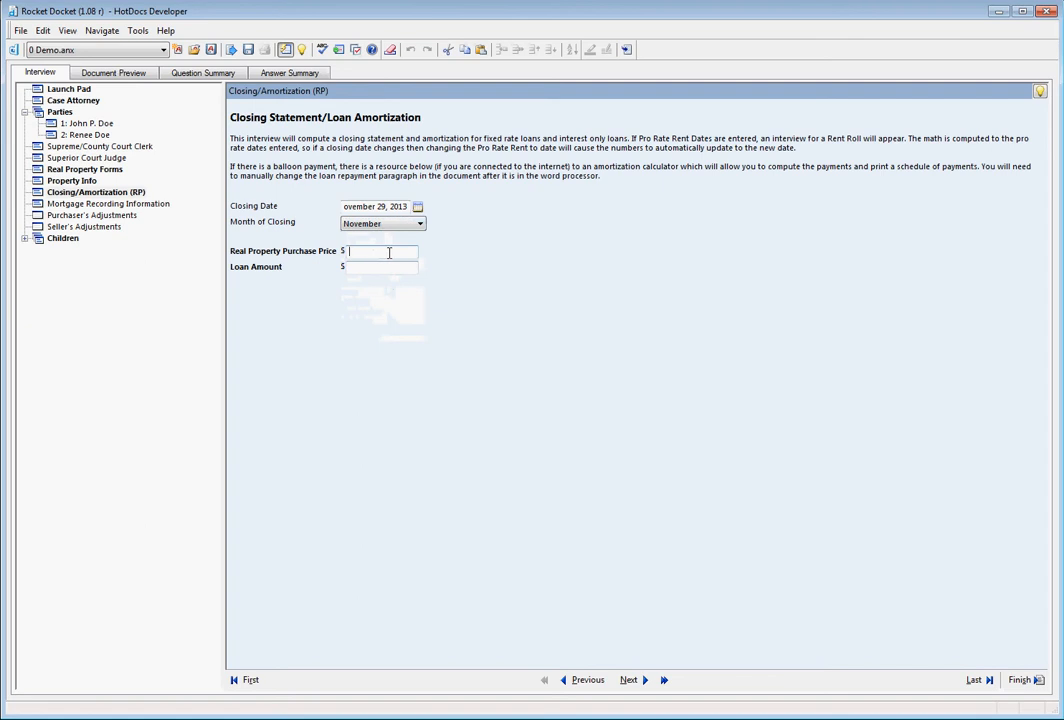
text(500000)
key(Tab)
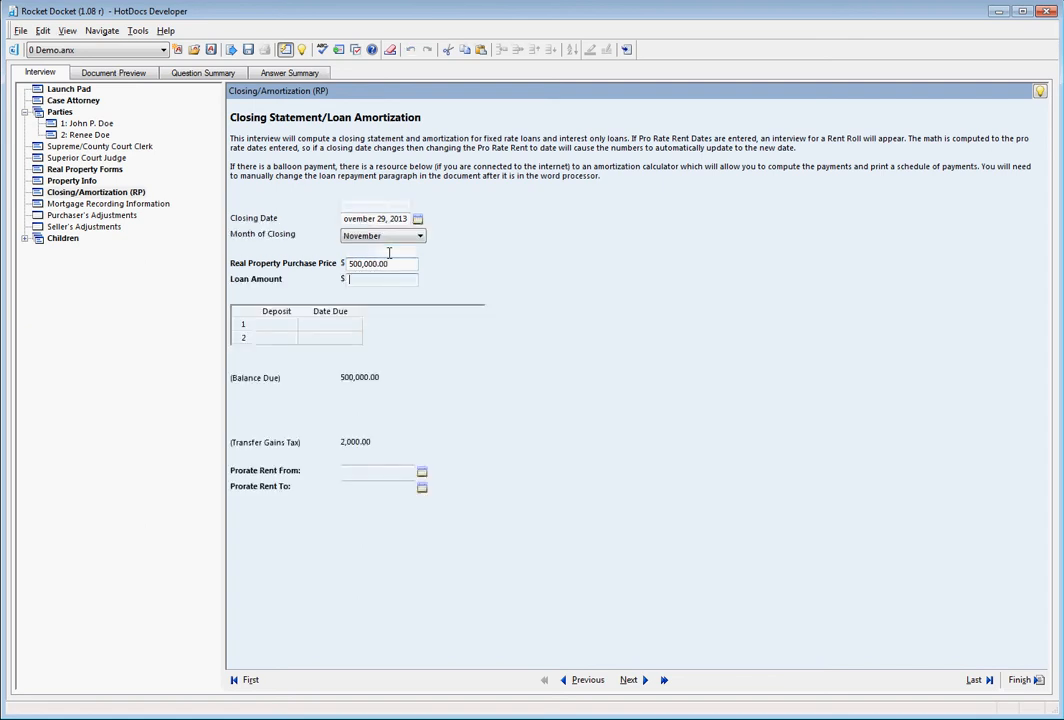
click(275, 325)
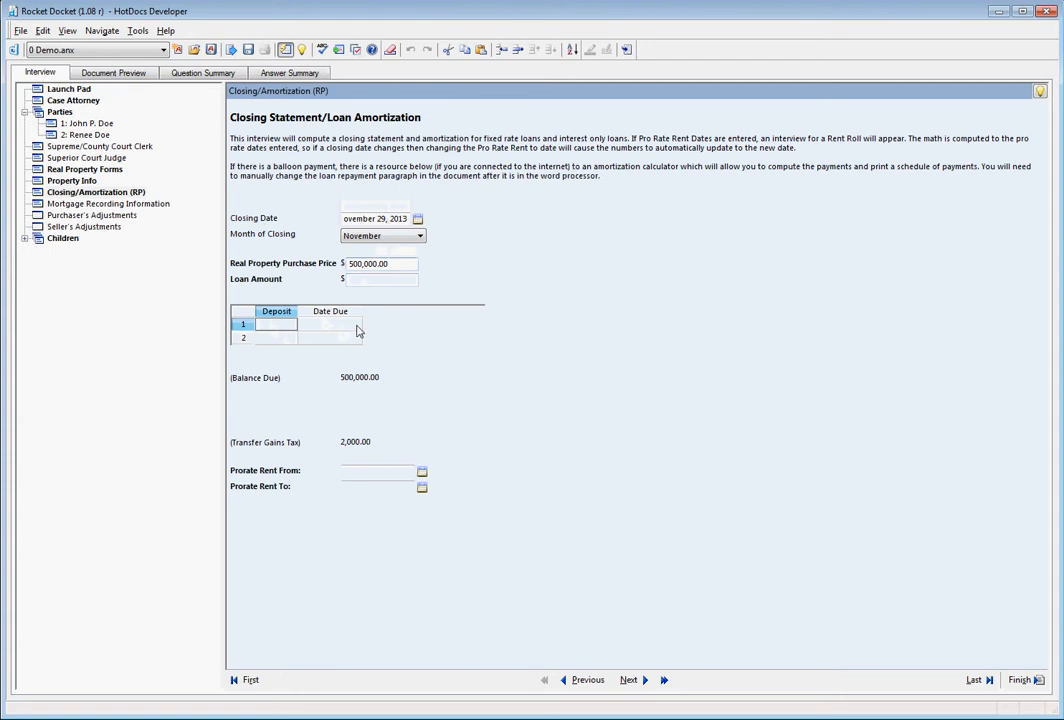
text(5000)
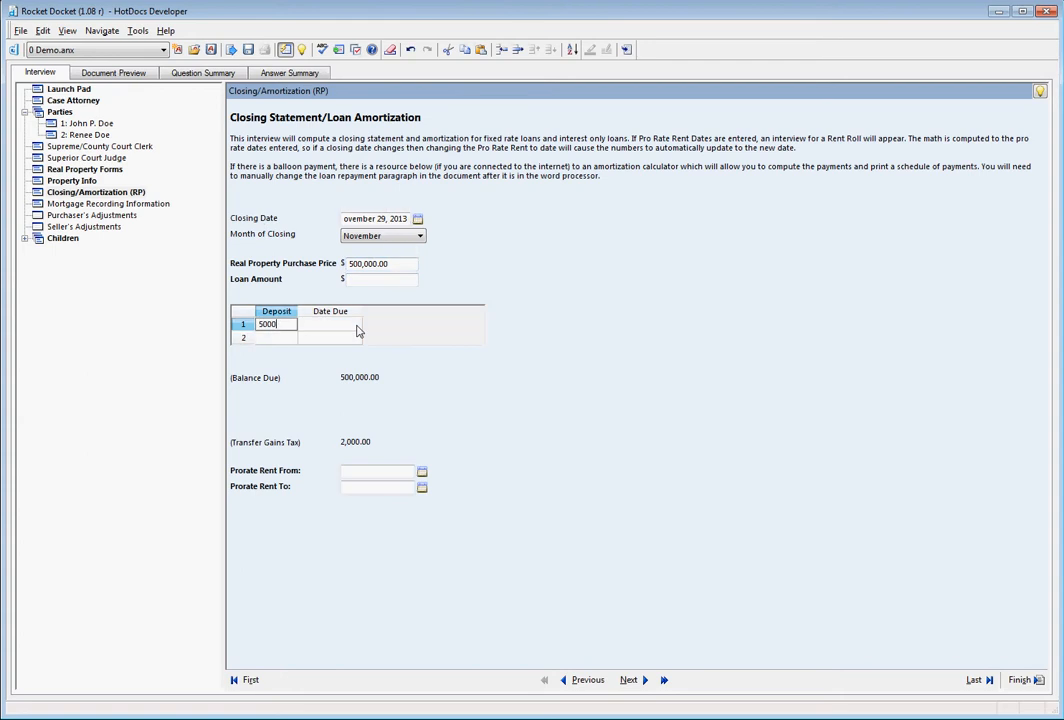
key(Tab)
click(110, 75)
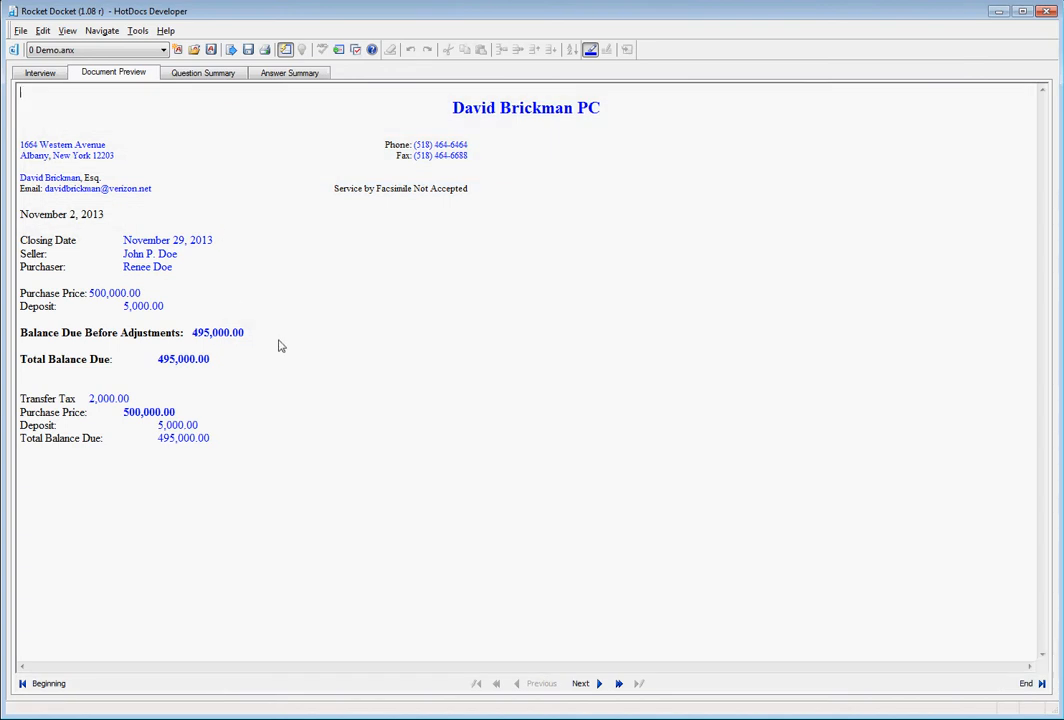
- Add a City Tax credit of 4,545 prorated from 1/1/13 to 12/31/13 to the Seller's Prorations, and preview the closing statement
click(40, 74)
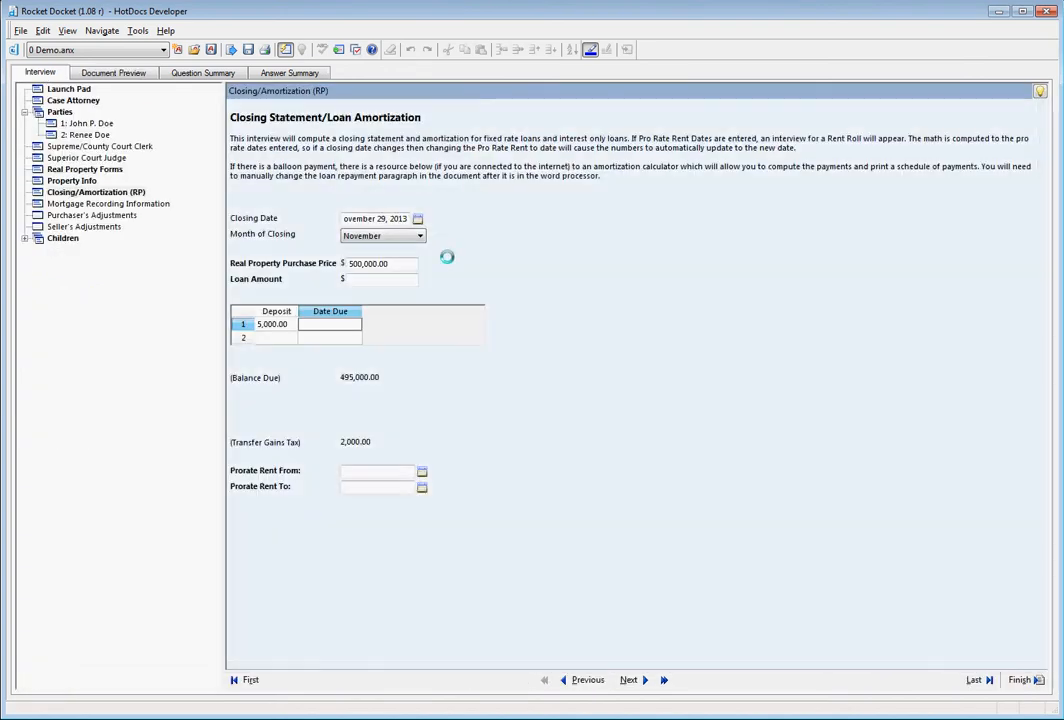
click(96, 228)
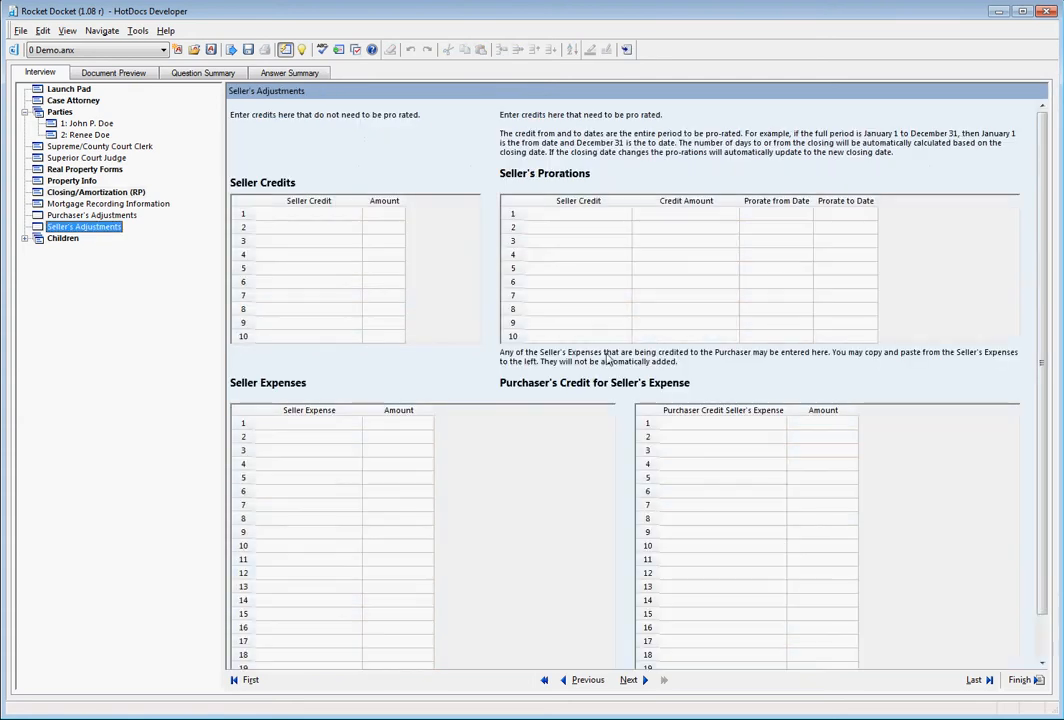
click(586, 216)
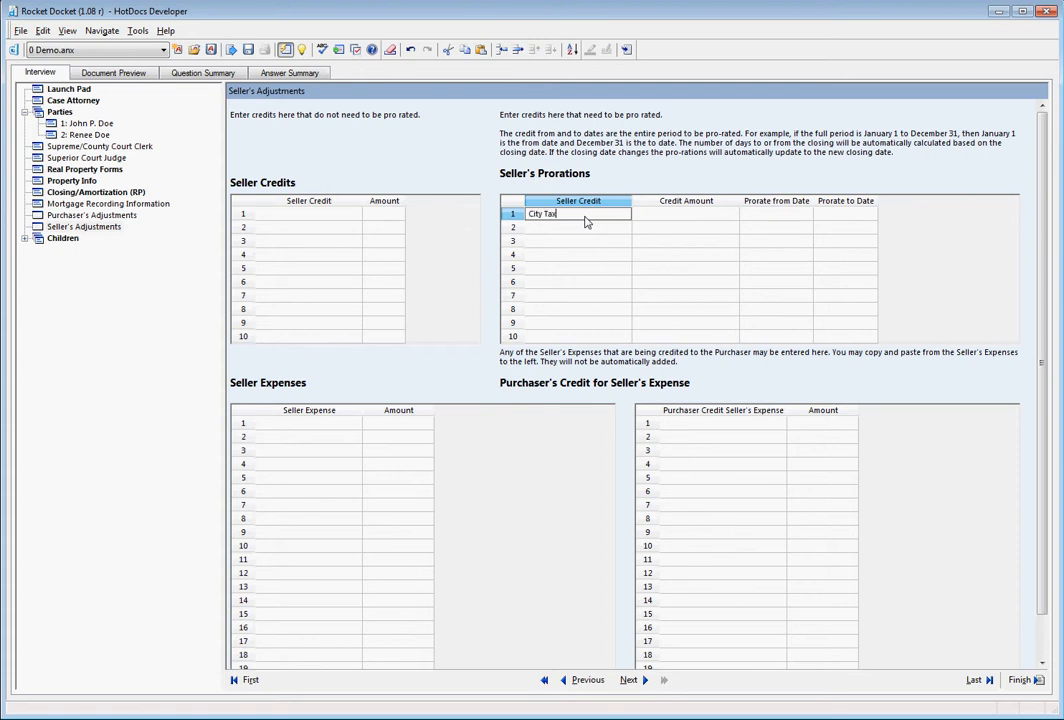
key(Tab)
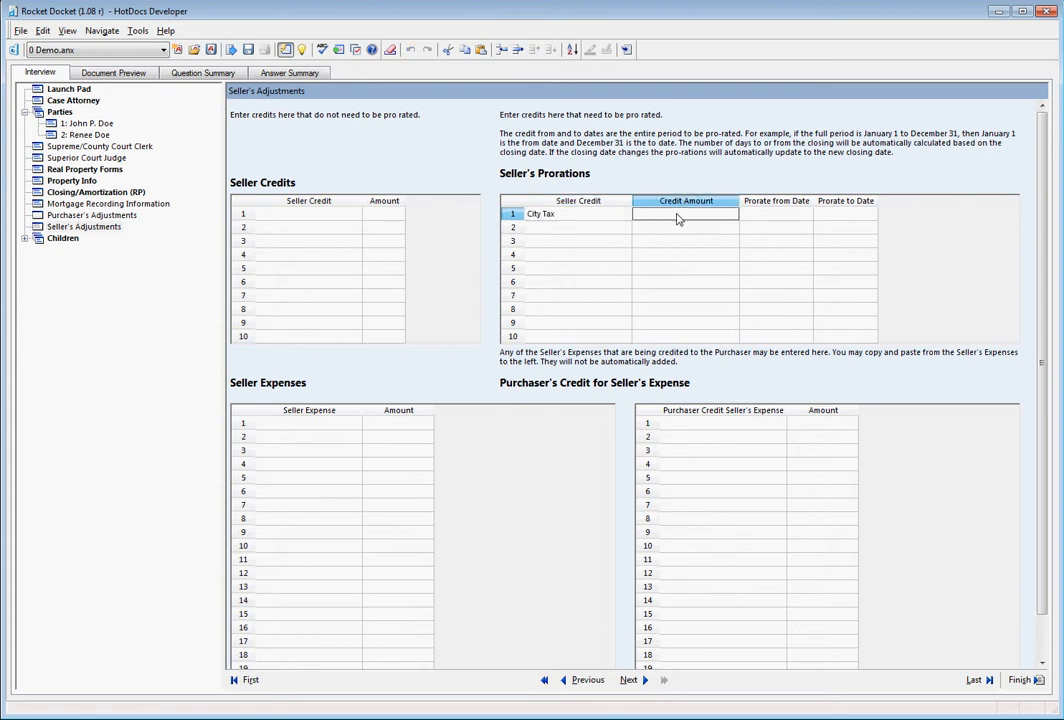
text(4,54)
text(545)
key(Tab)
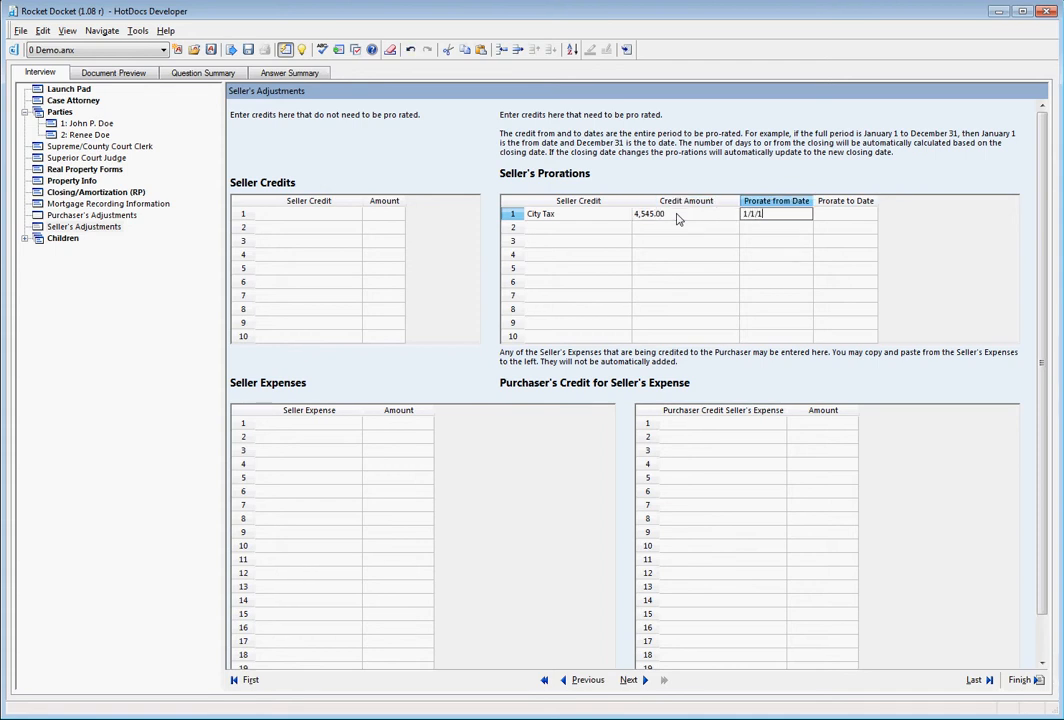
key(Tab)
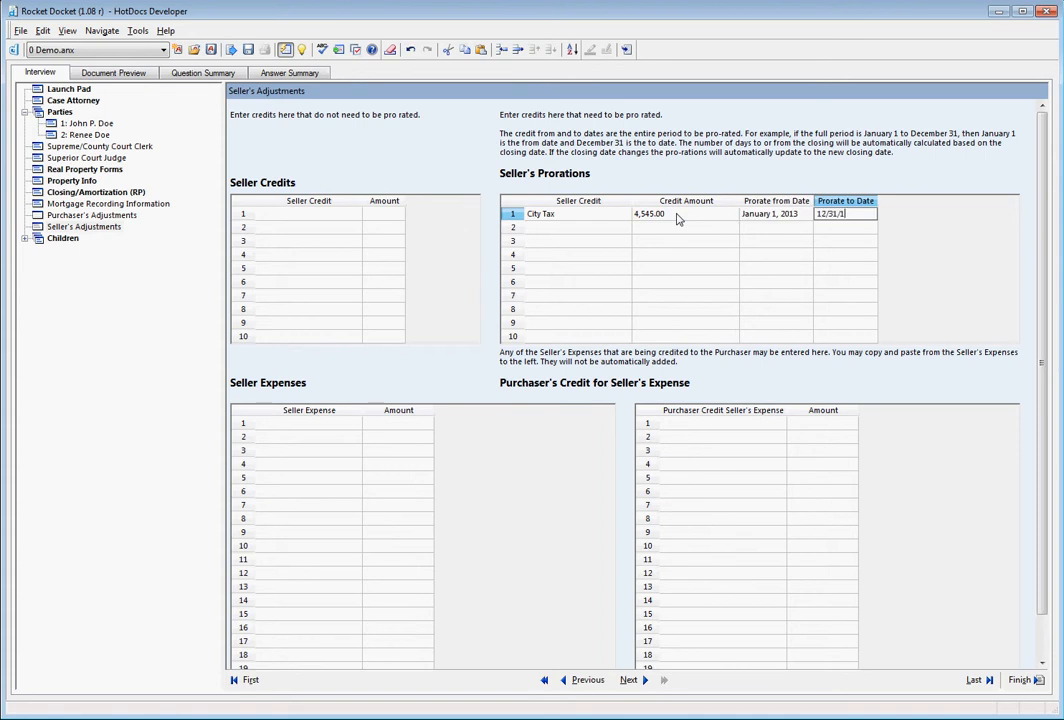
click(108, 70)
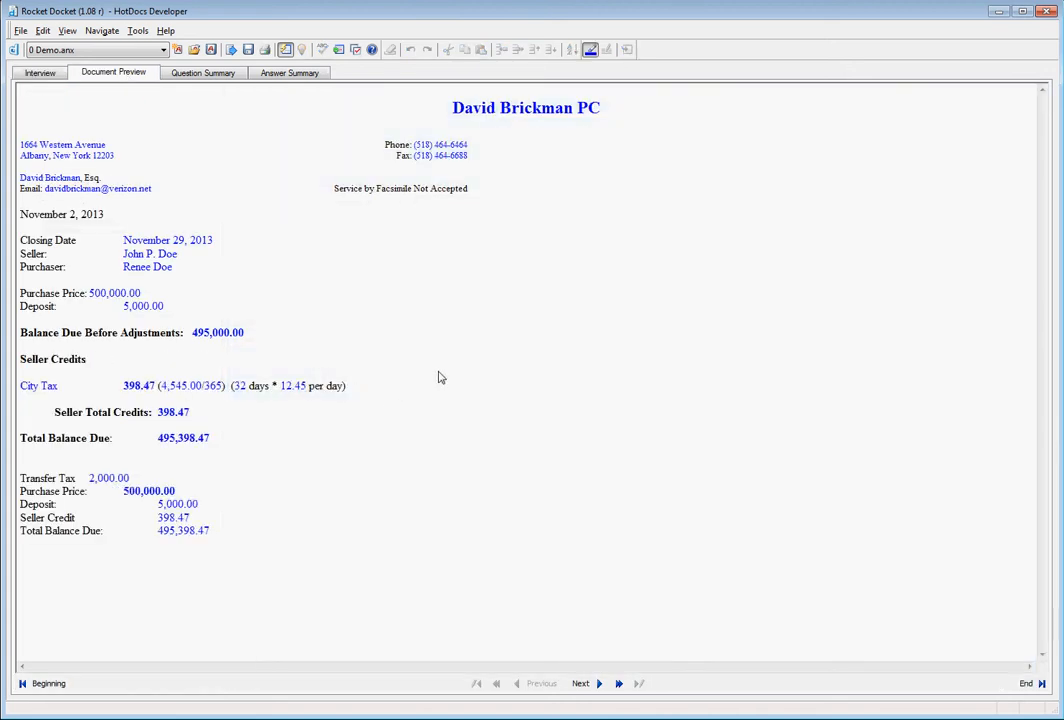
- Add a School Tax credit of 5,465 prorated from 7/1/13 to 6/30/14 to the Seller's Prorations, and preview the closing statement
click(54, 78)
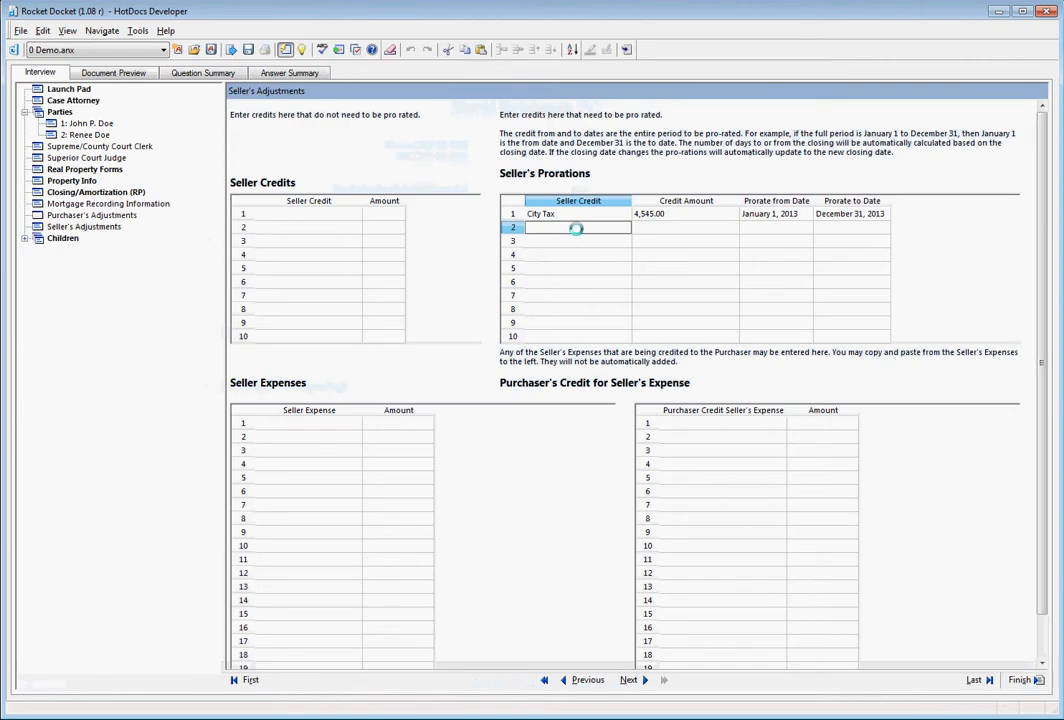
text(School Tax)
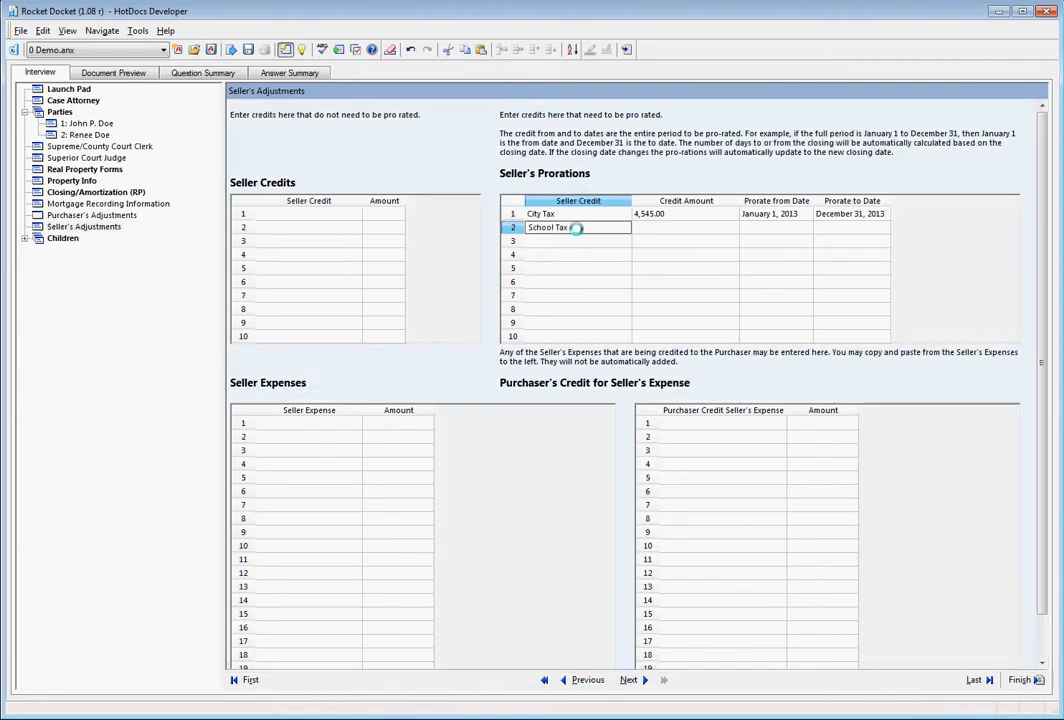
key(Tab)
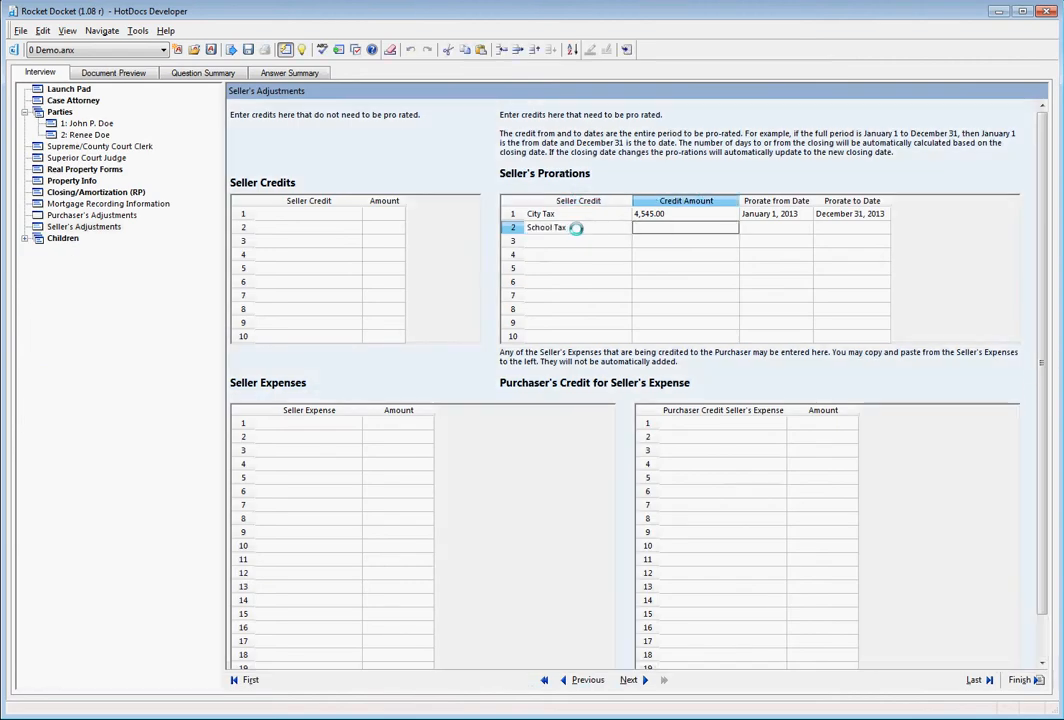
text(5465)
key(Tab)
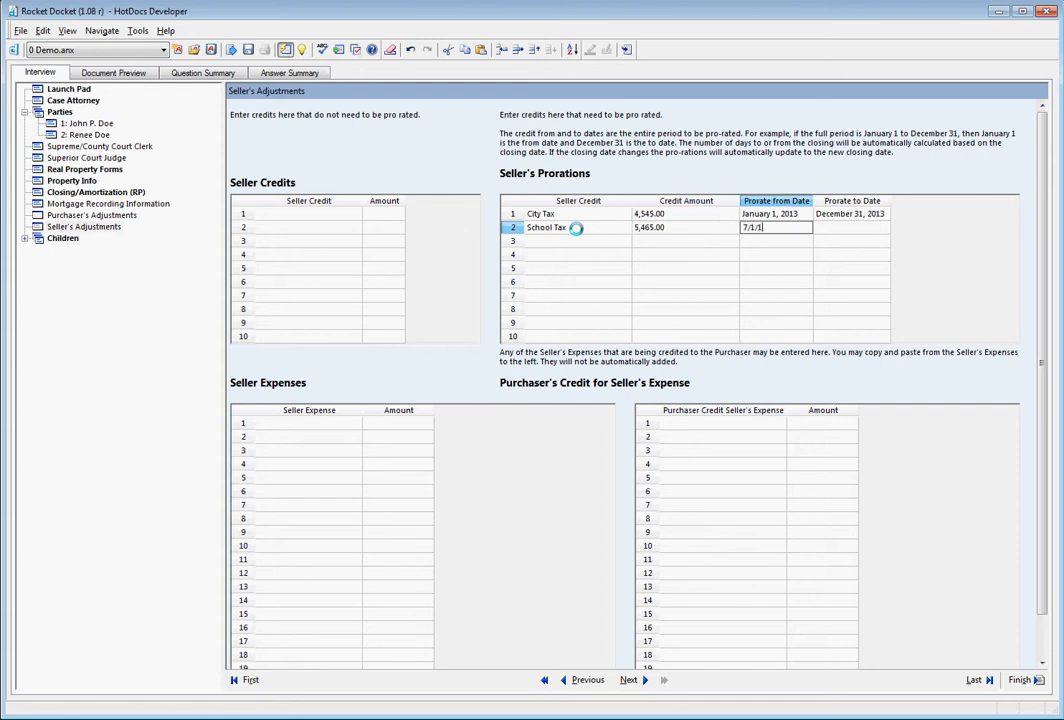
text(7/1/13)
key(Tab)
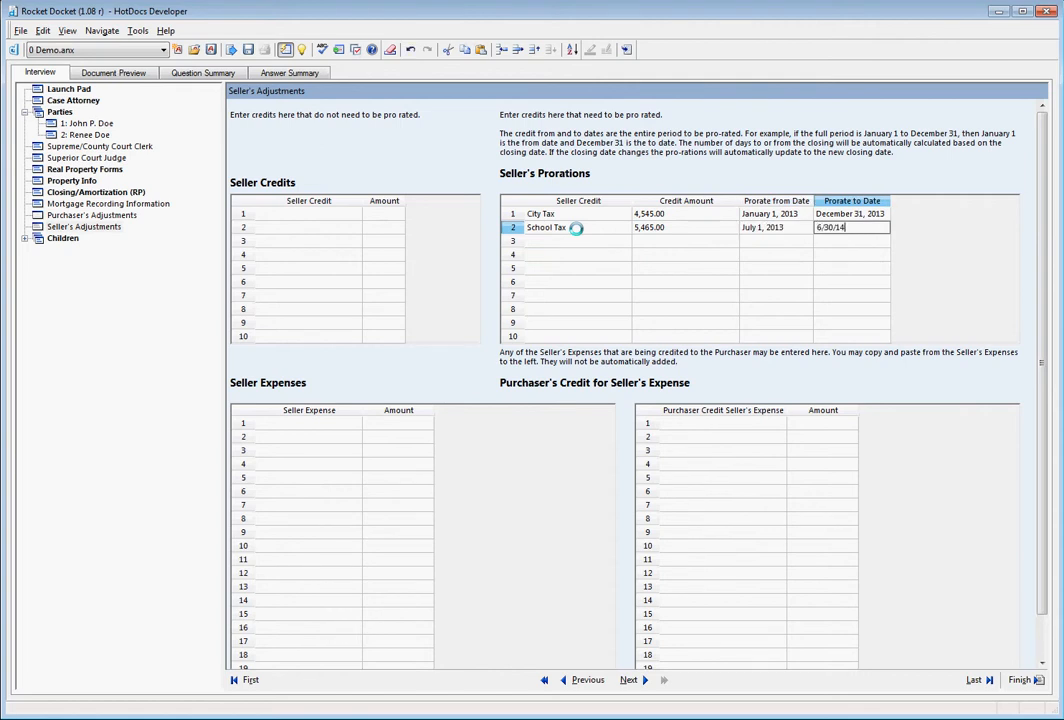
key(Tab)
click(110, 72)
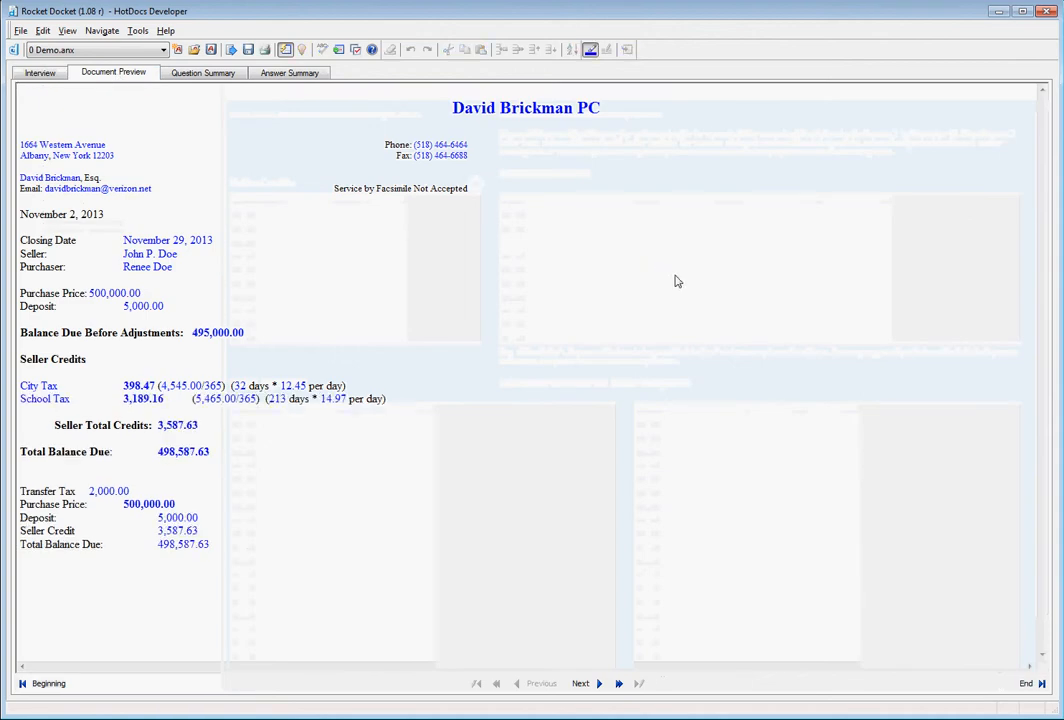
- Change the closing date in Closing/Amortization (RP) to November 20, 2013 and preview the recalculated closing statement
click(44, 73)
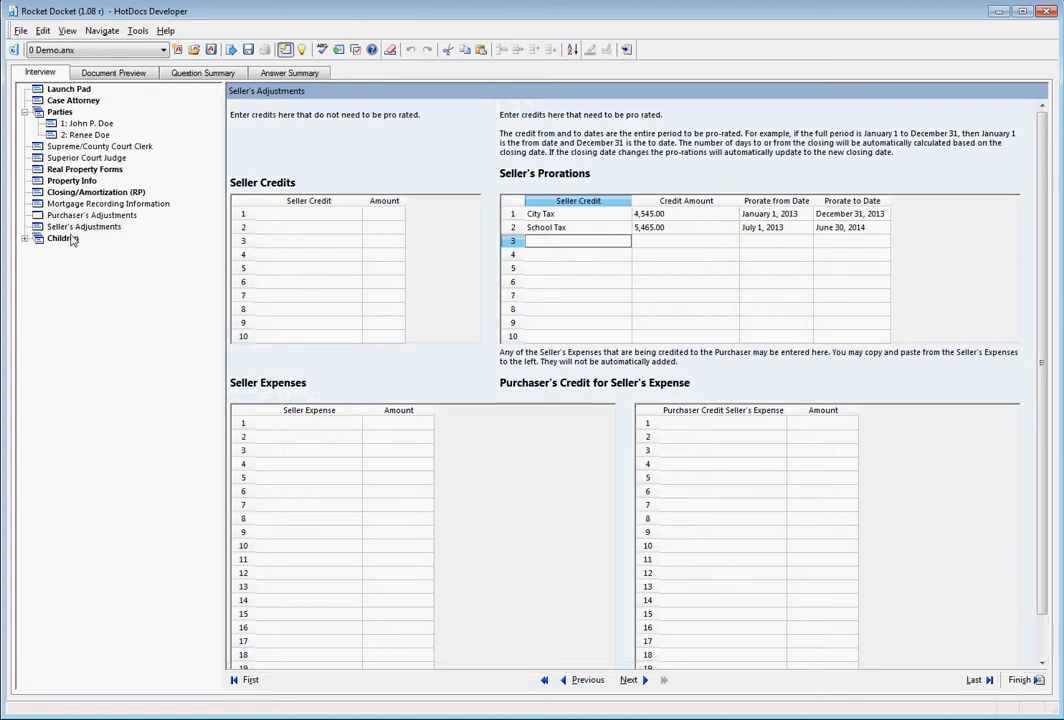
click(67, 169)
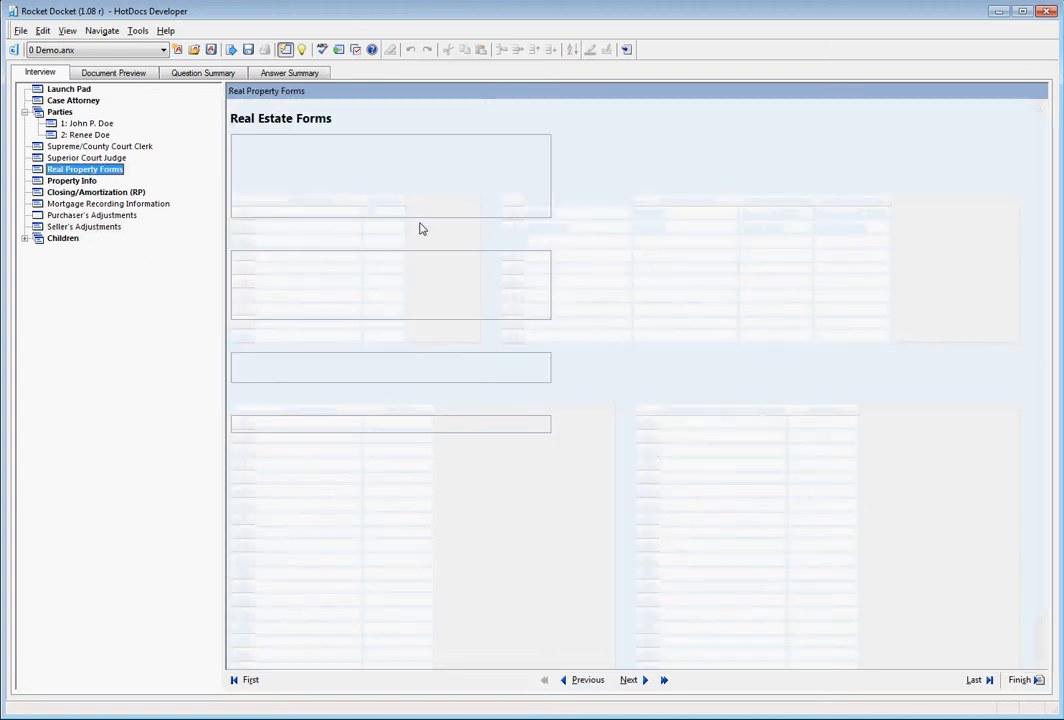
click(86, 195)
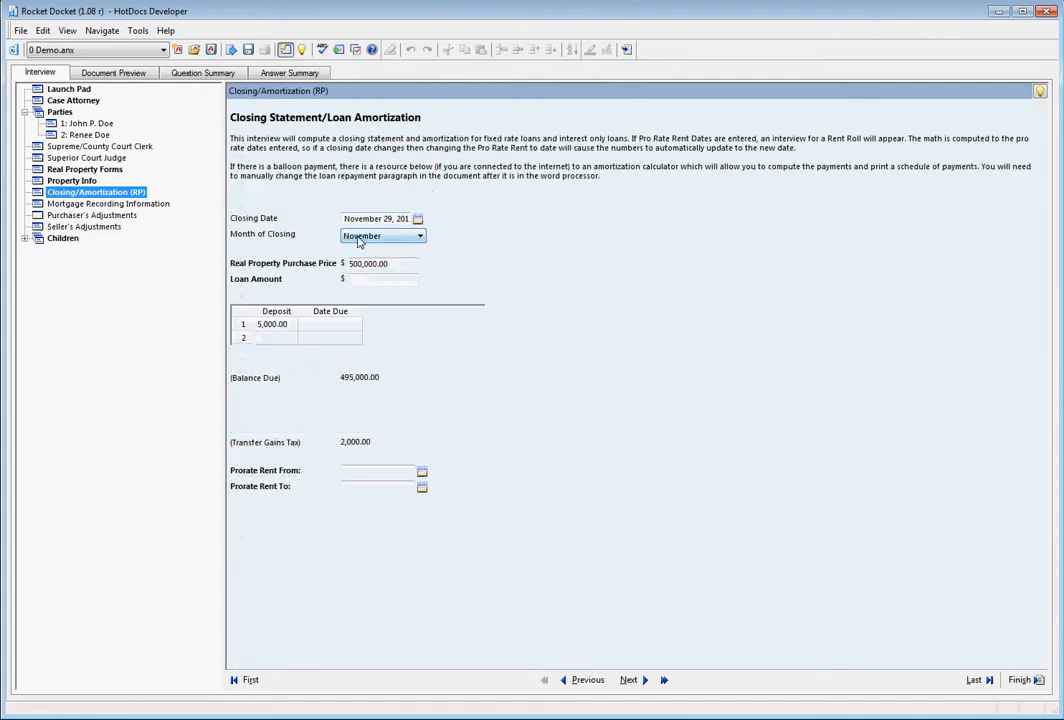
click(418, 220)
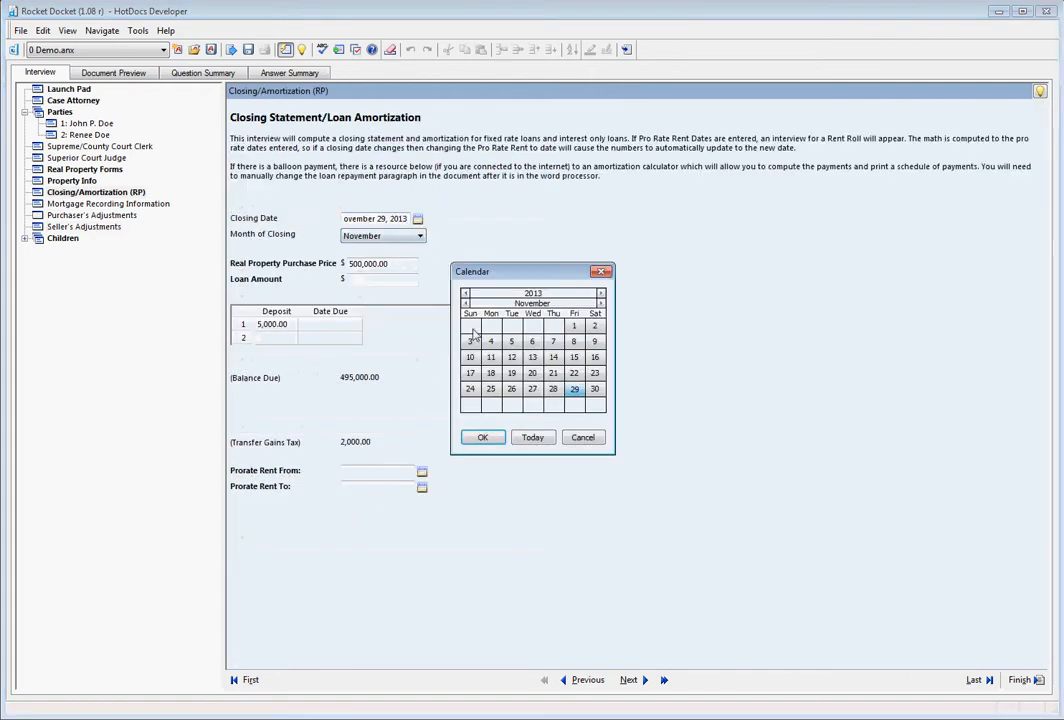
click(488, 438)
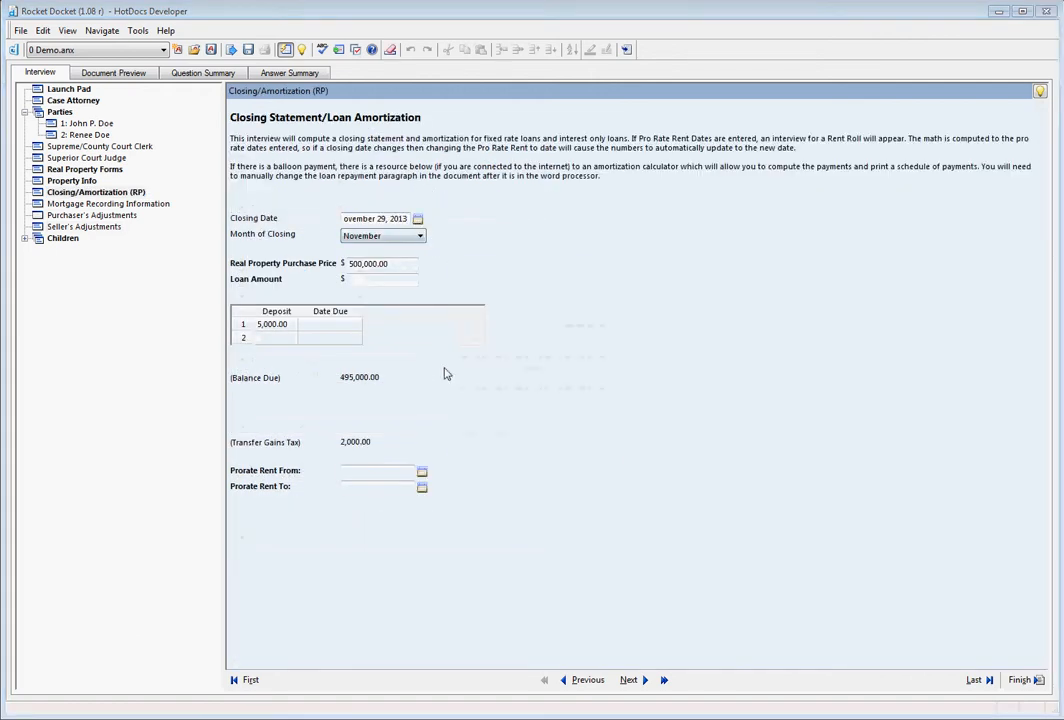
click(100, 72)
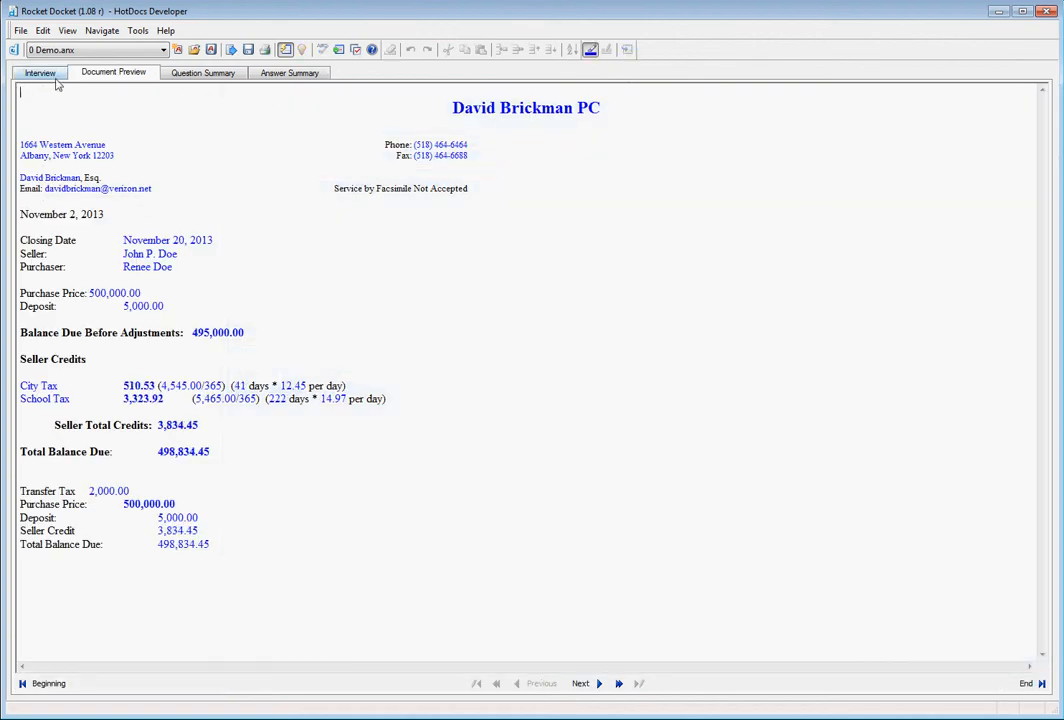
- Set the rent proration period in the Closing/Amortization interview from November 20, 2013 to November 30, 2013
click(38, 71)
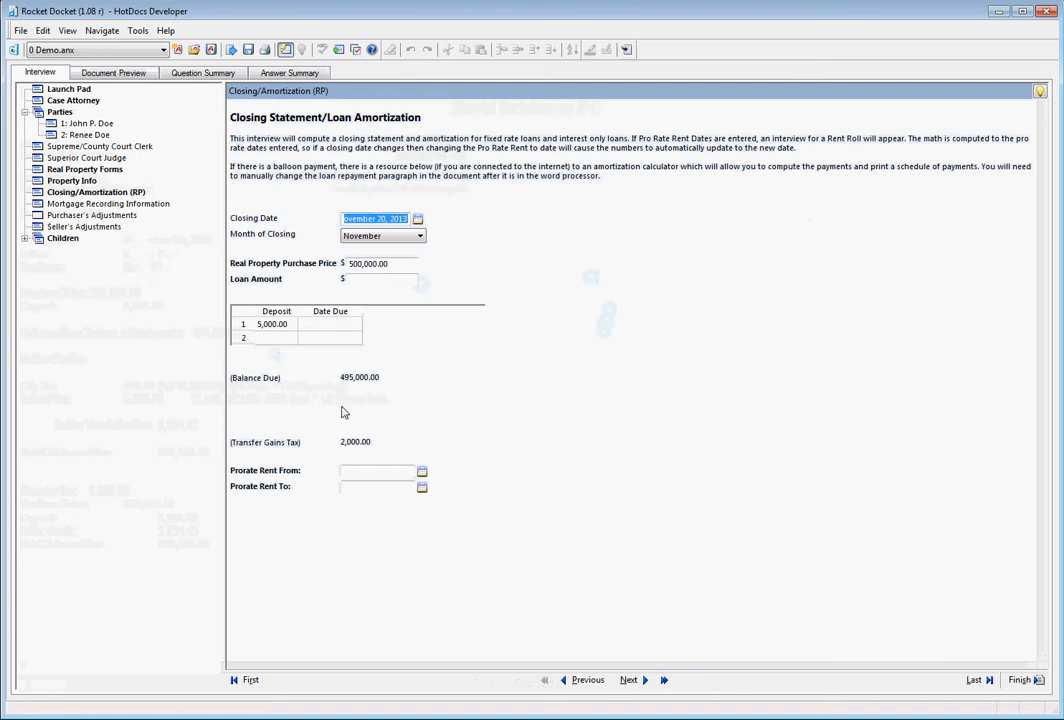
click(421, 472)
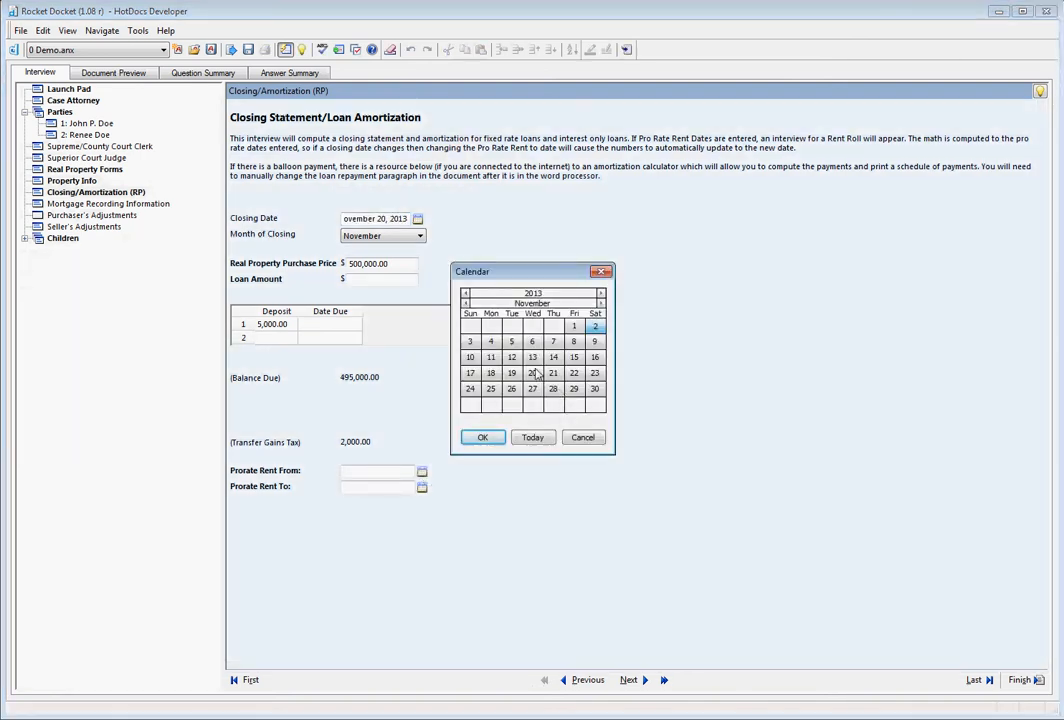
click(535, 374)
click(491, 437)
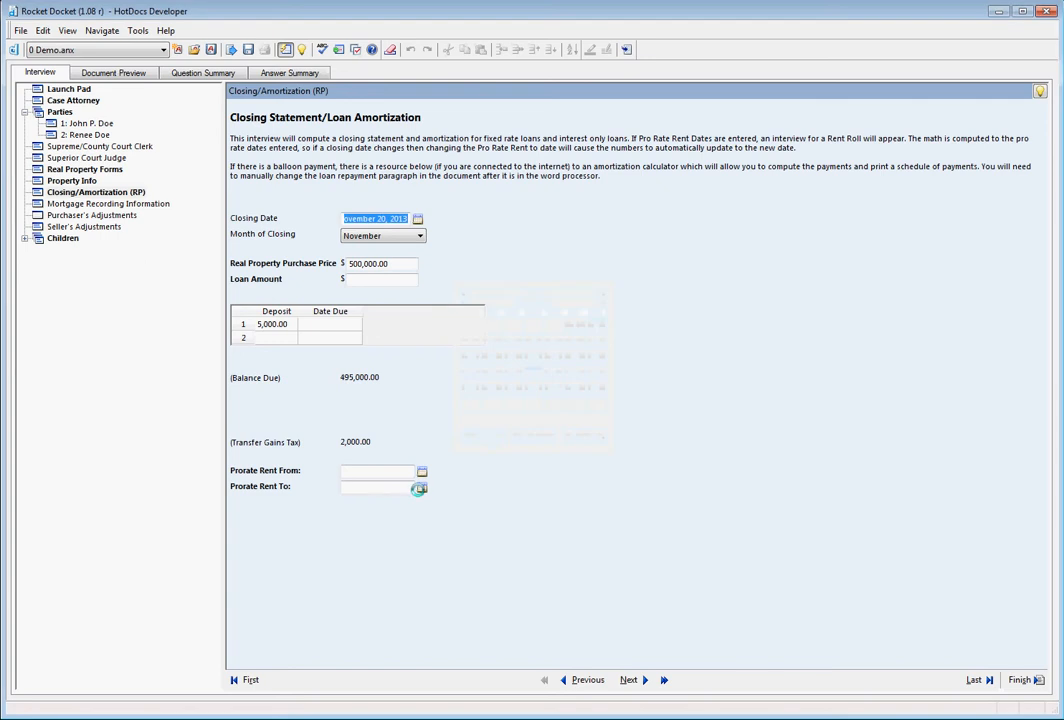
click(420, 487)
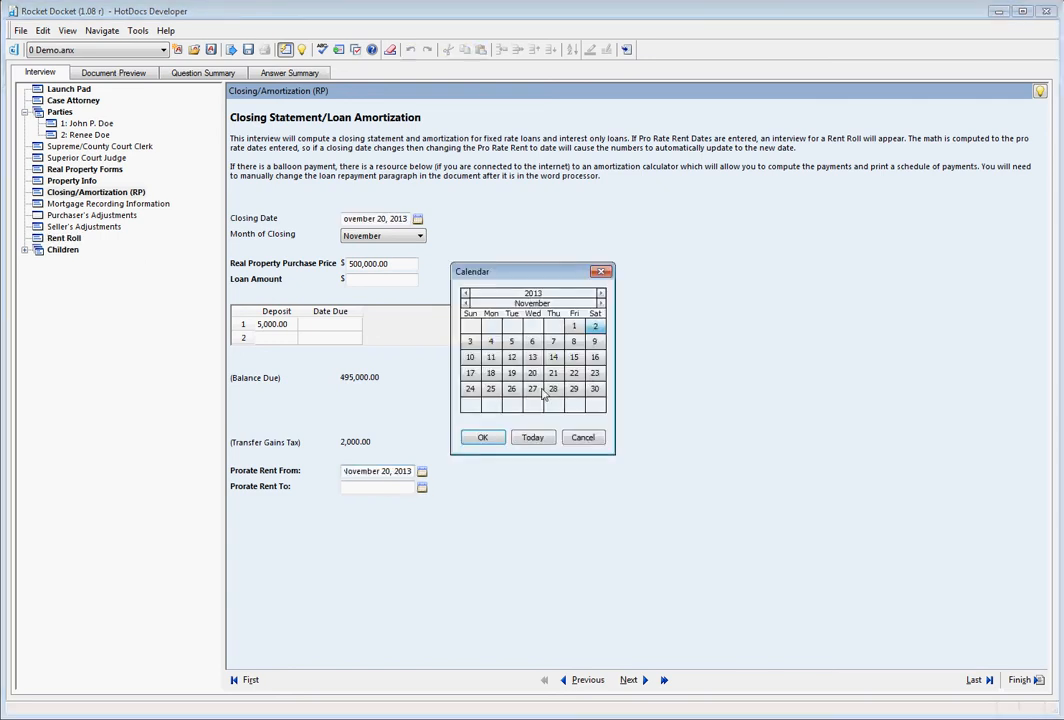
click(595, 389)
click(483, 437)
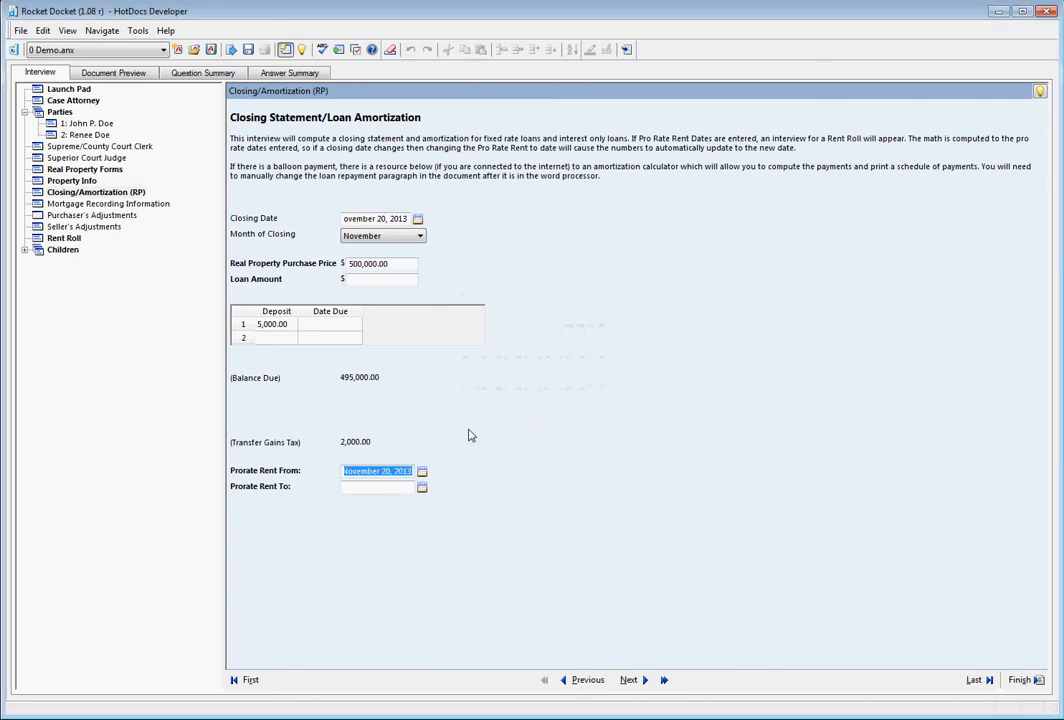
- Enter the first tenant in the Rent Roll with name, unit 1, rent 550, security deposit 550 and additional rent 50
click(64, 239)
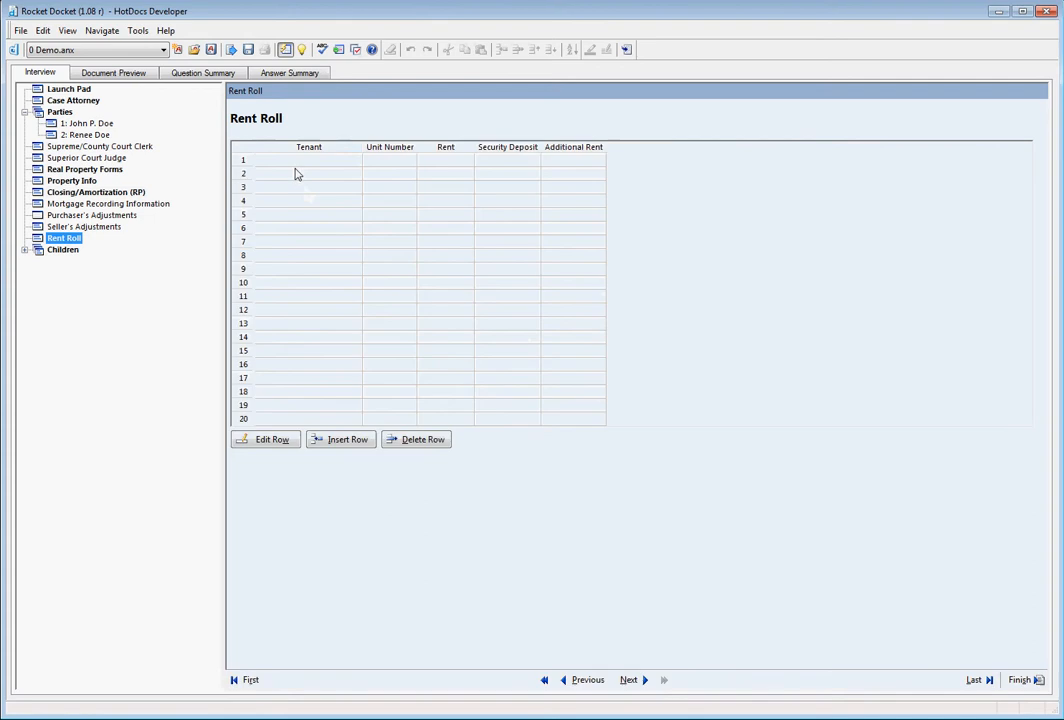
click(292, 166)
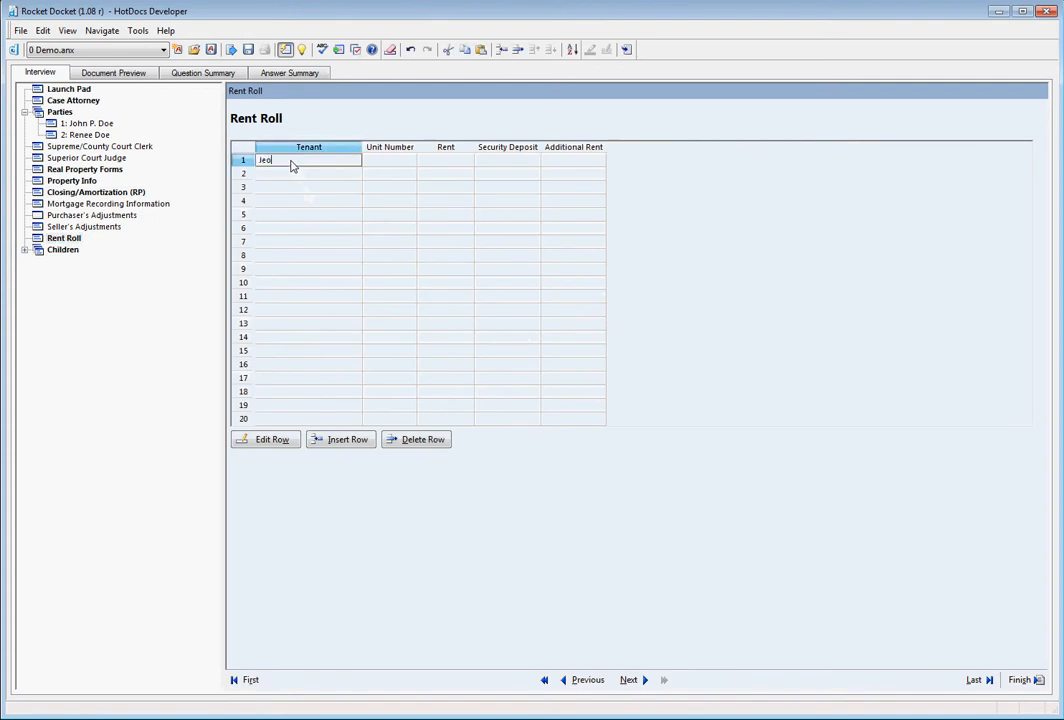
key(Tab)
text(1)
key(Tab)
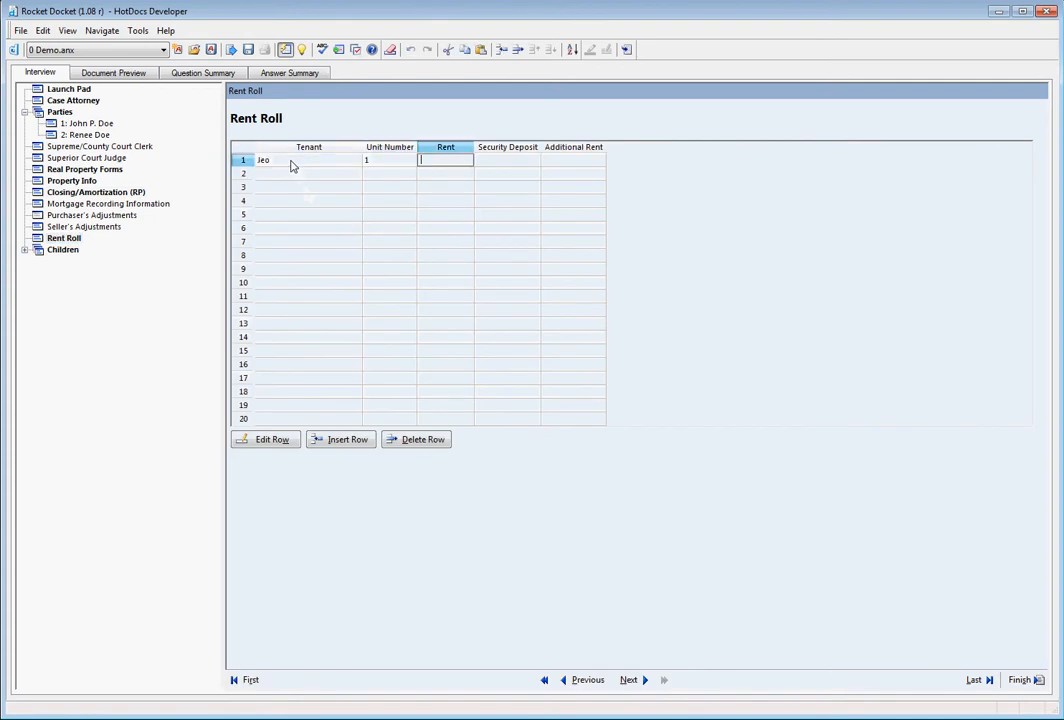
text(550)
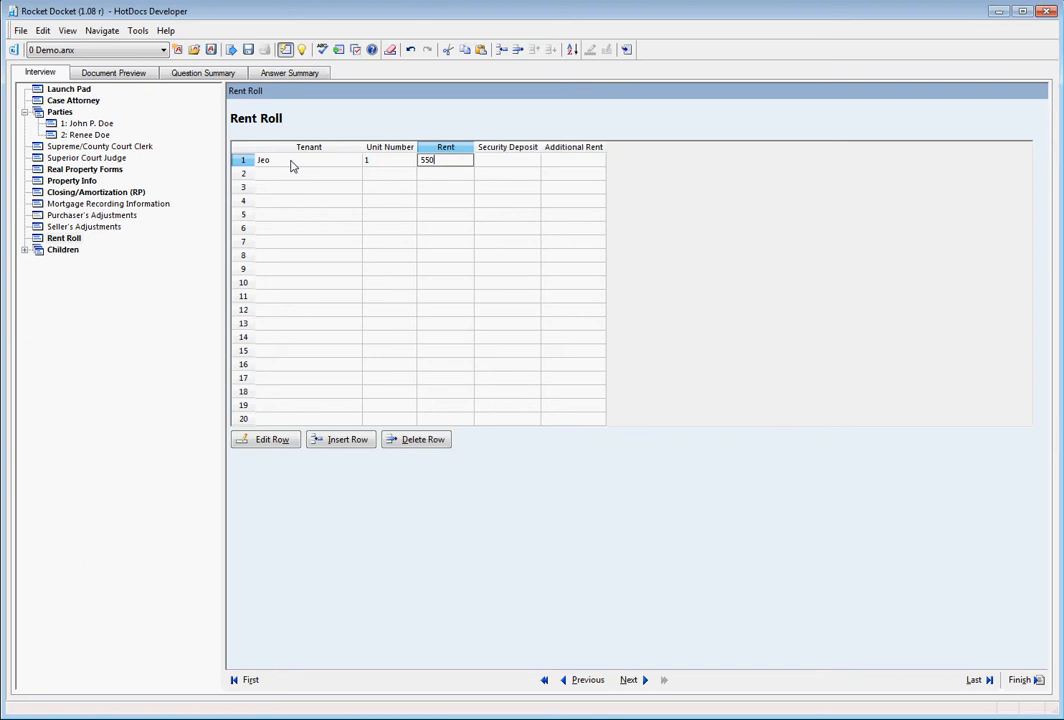
key(Tab)
text(550)
key(Tab)
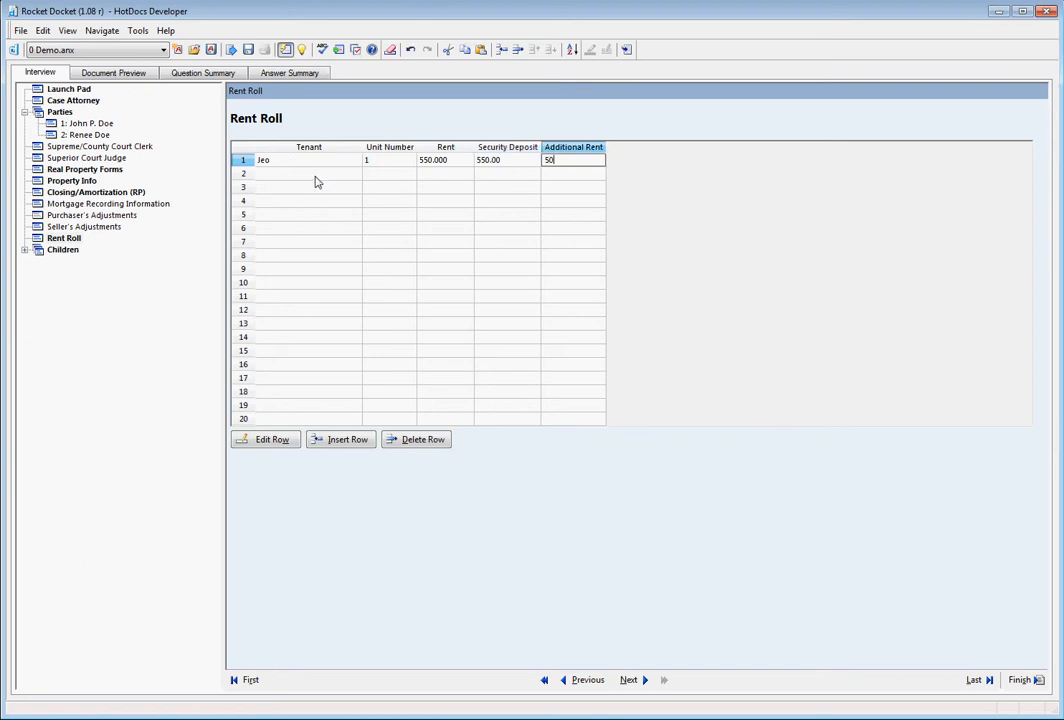
click(278, 167)
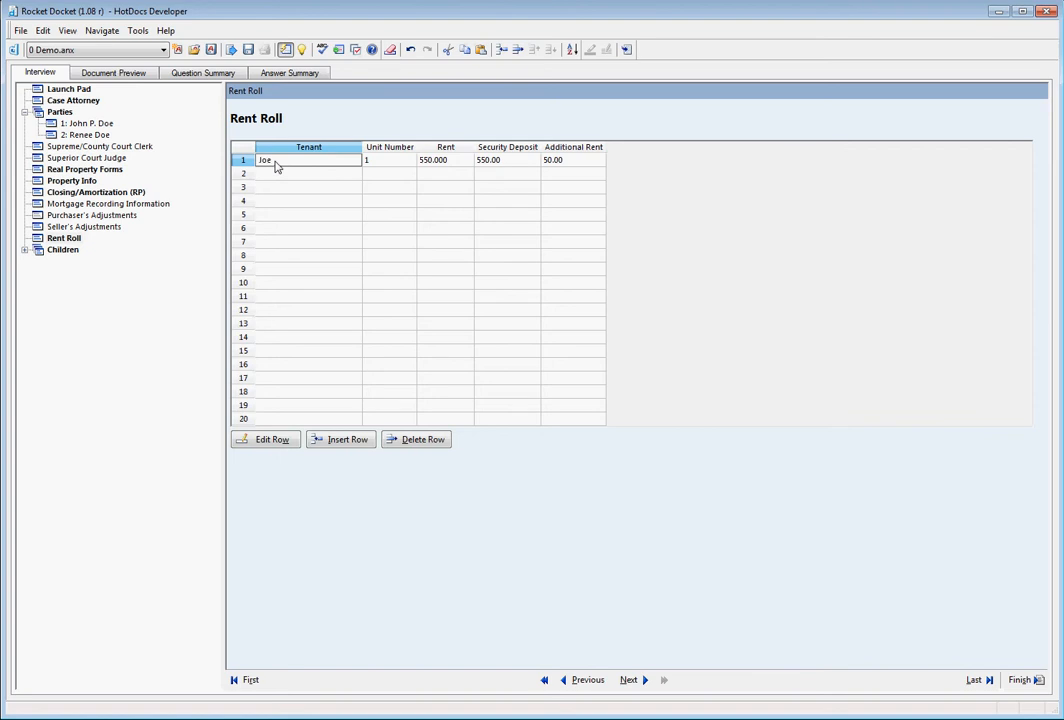
text(Joe)
- Add the second tenant's name to the Rent Roll with unit 2 and rent 600
click(279, 176)
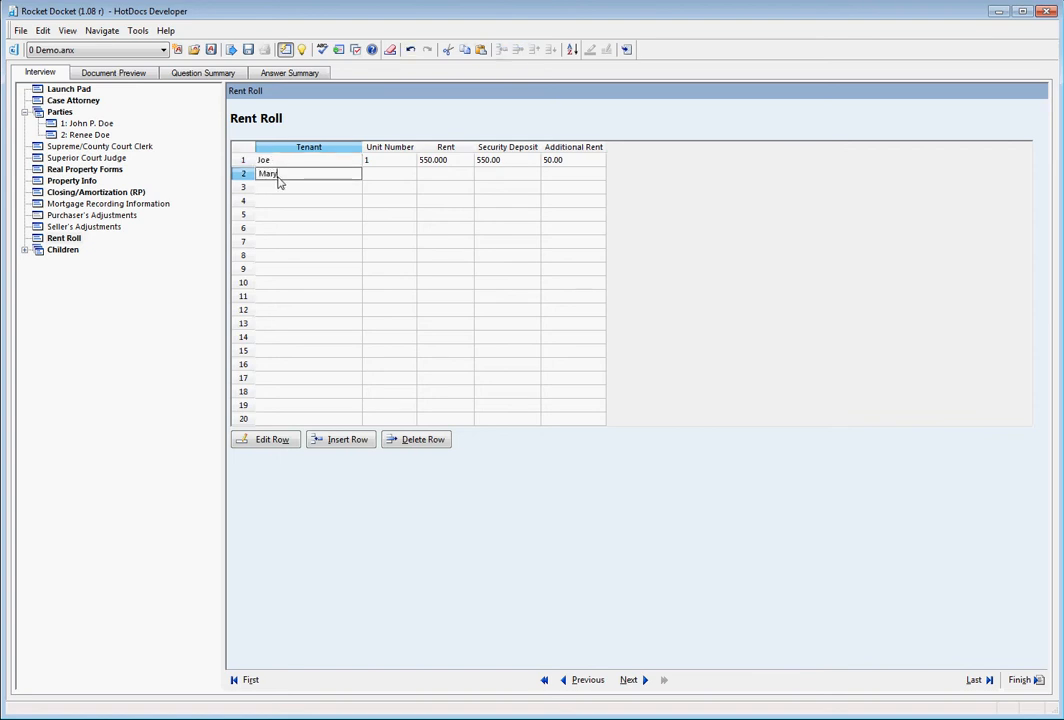
text(Mary)
key(Tab)
text(2)
key(Tab)
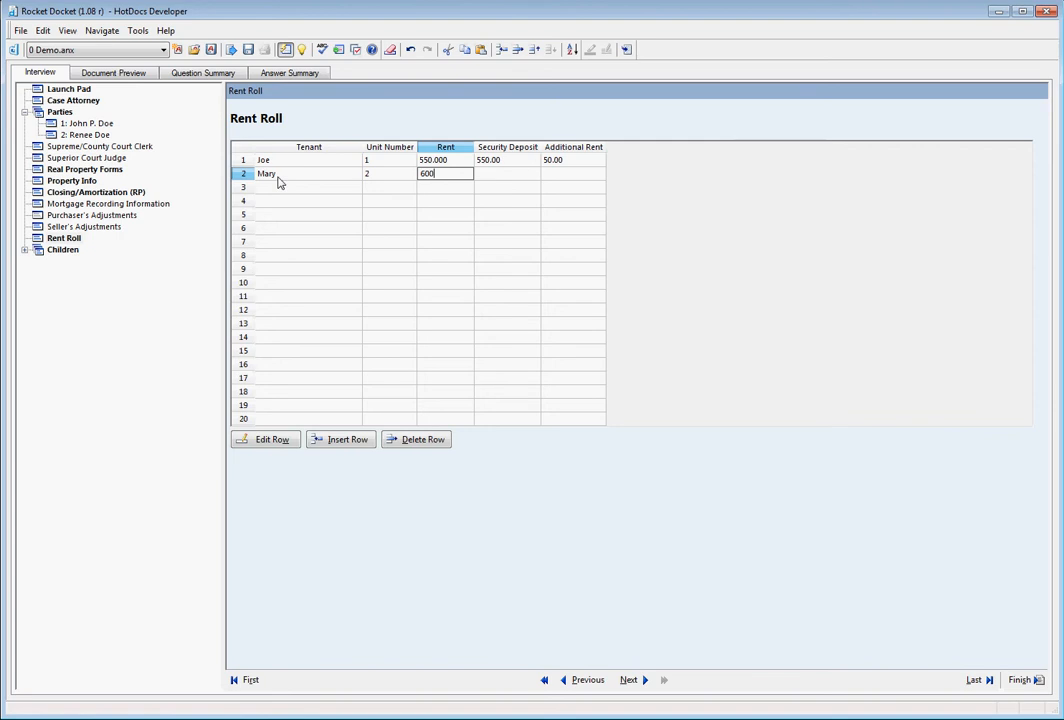
text(600)
key(Tab)
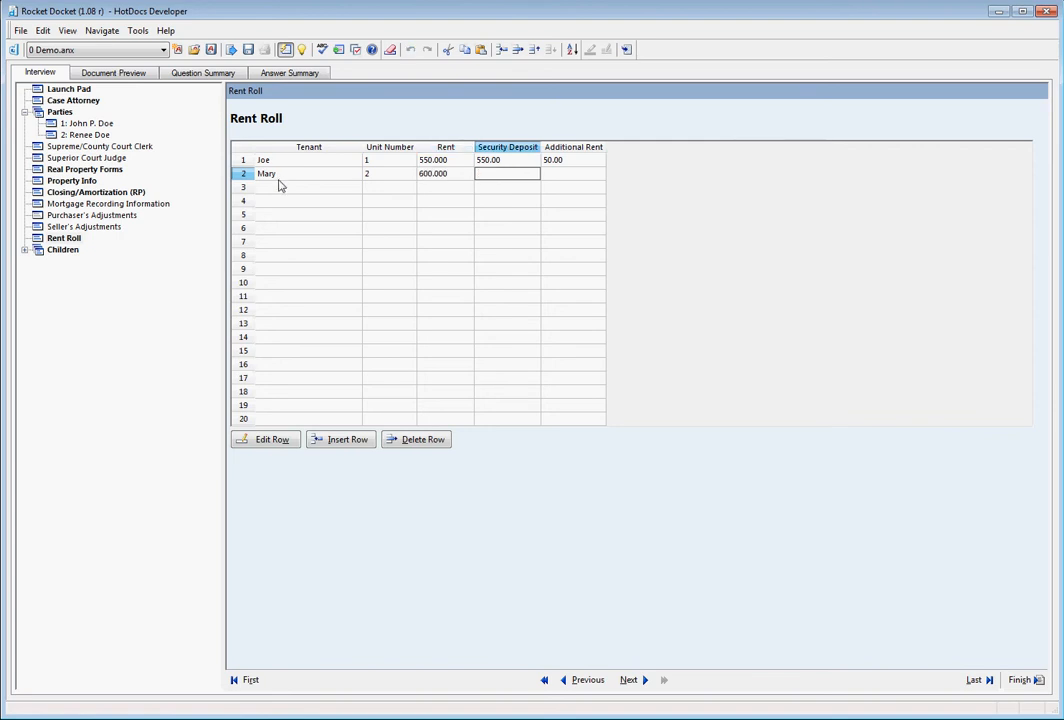
- Add the third tenant's name to the Rent Roll with unit 3, rent 400 and security deposit 400
click(280, 188)
text(Ted)
key(Tab)
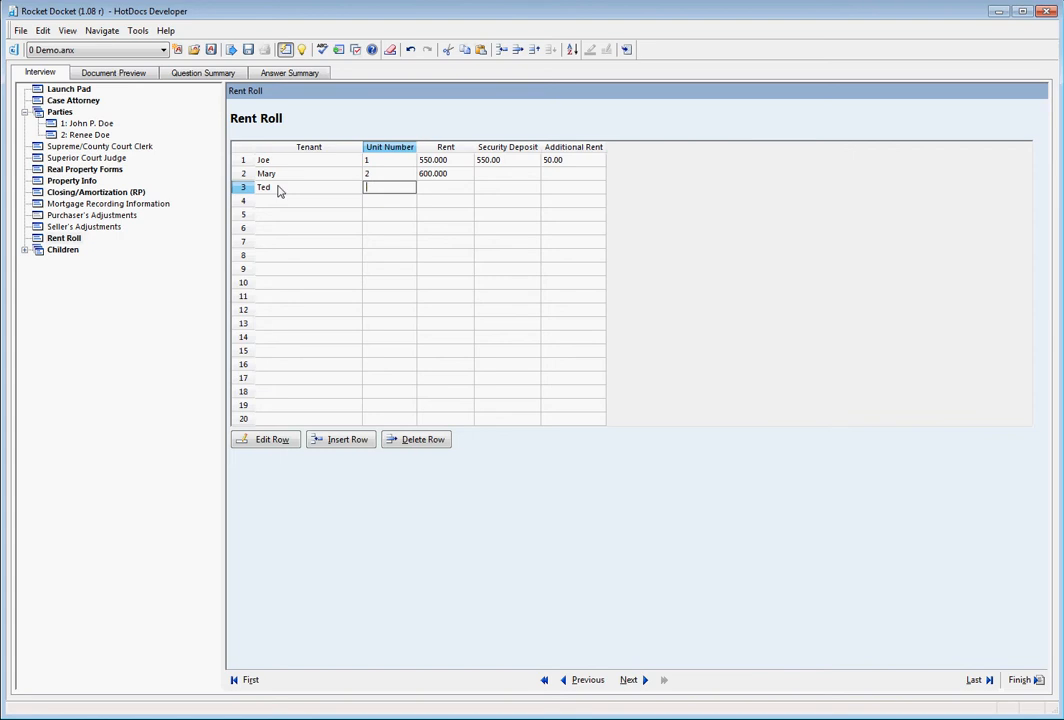
key(Tab)
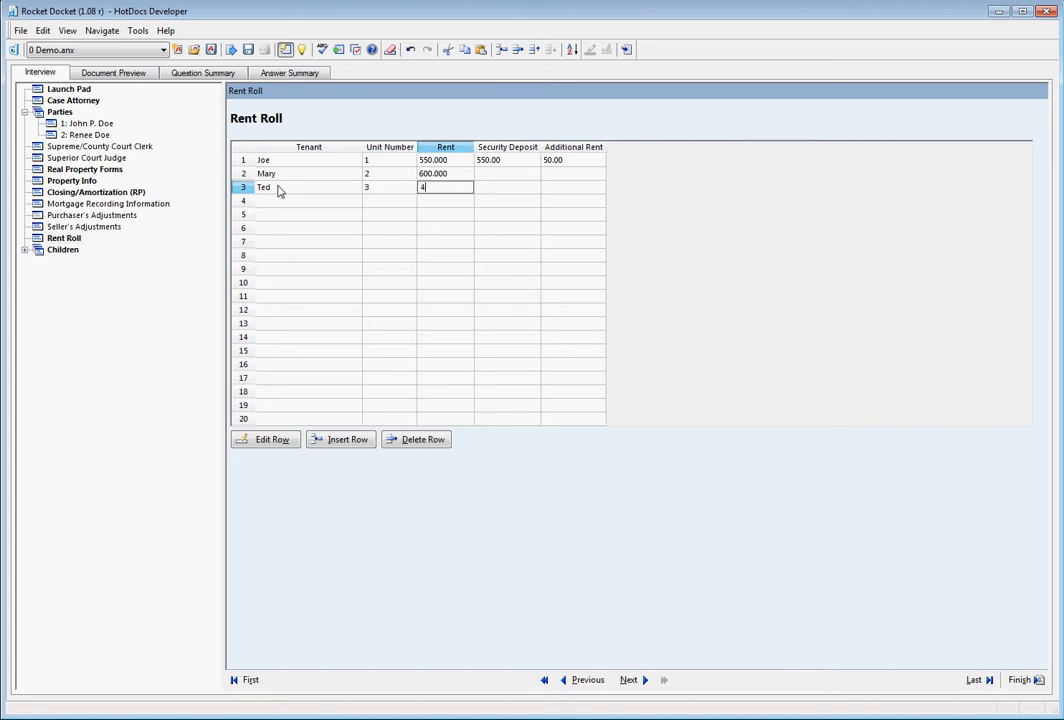
key(Tab)
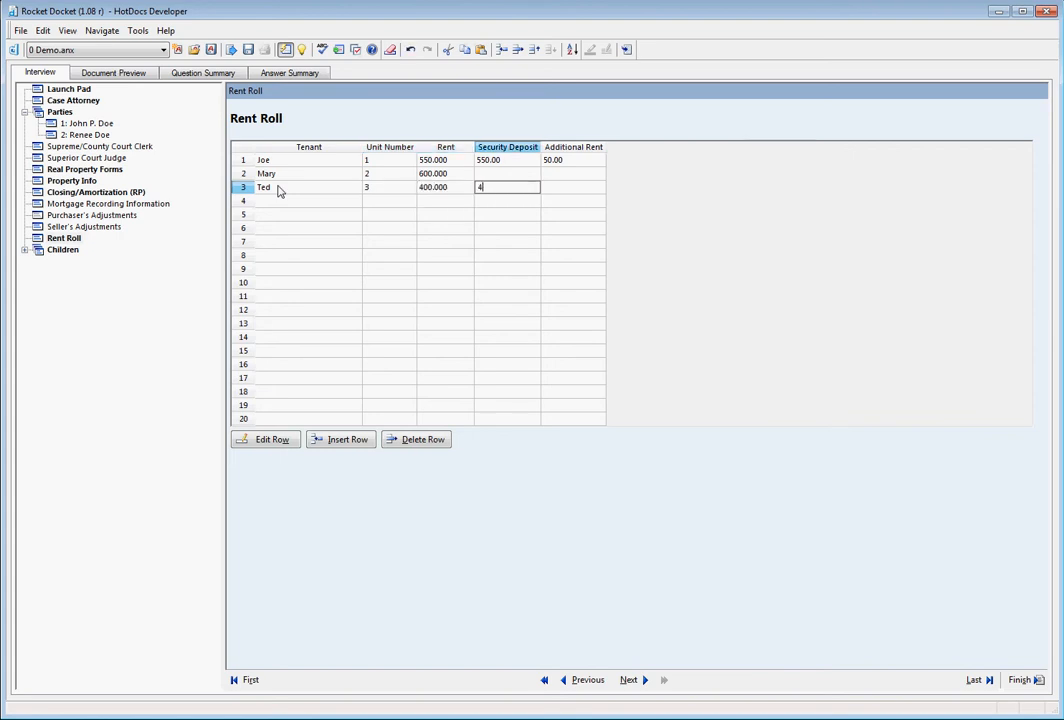
text(400)
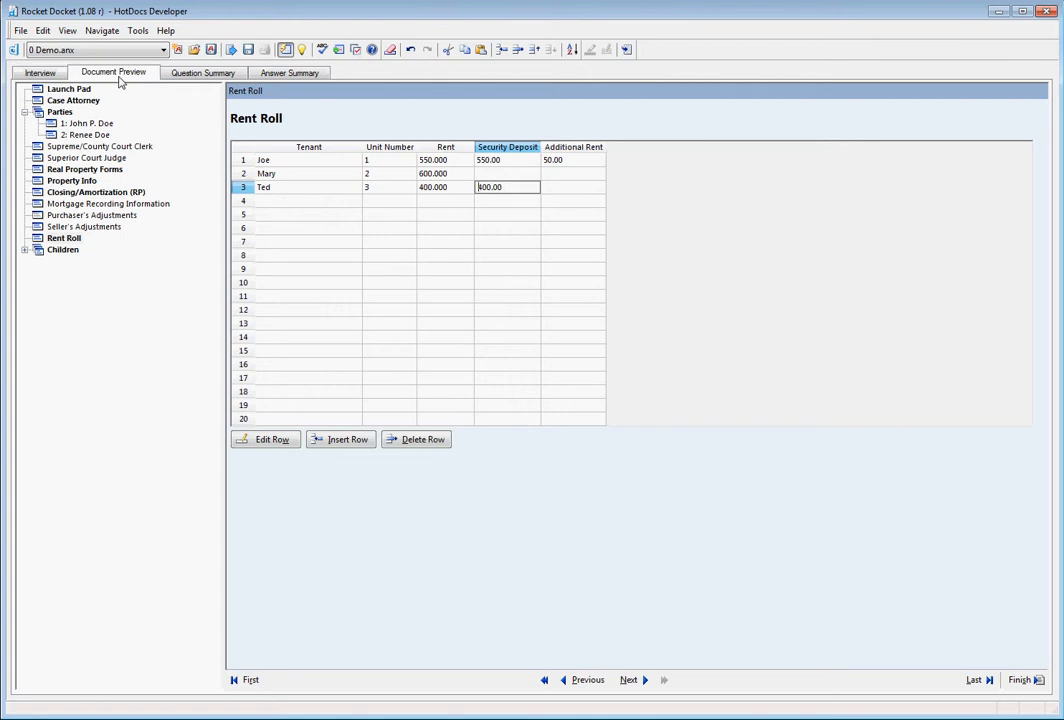
- Preview the closing statement and review its rent roll, rent proration and purchaser credits
click(113, 73)
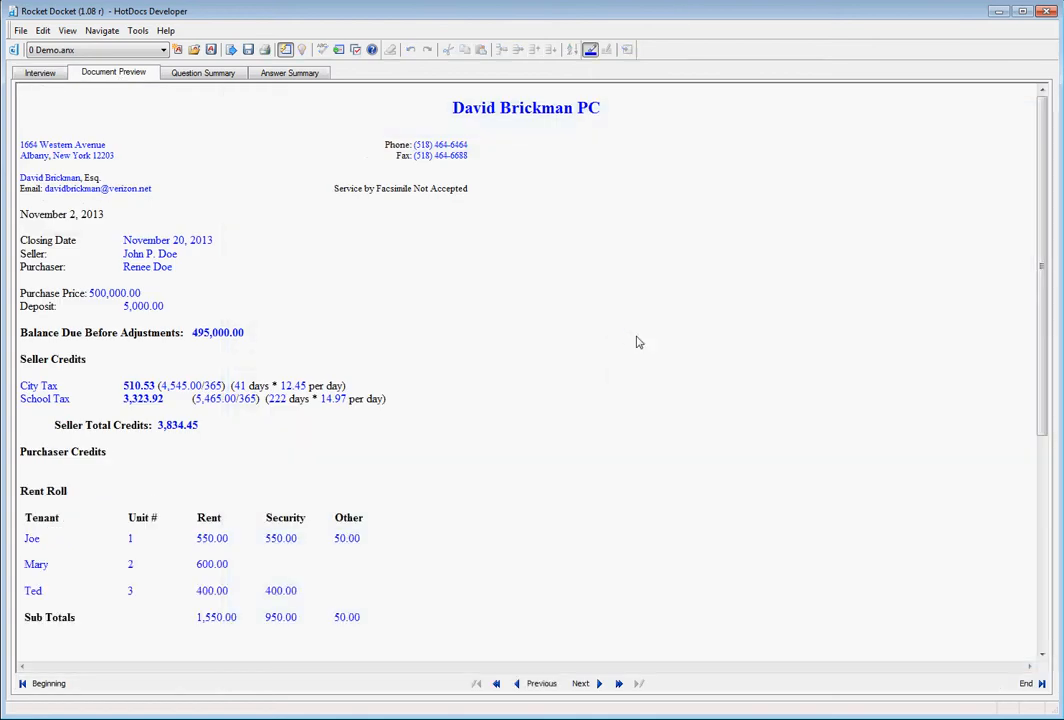
scroll(640, 342, down, 2)
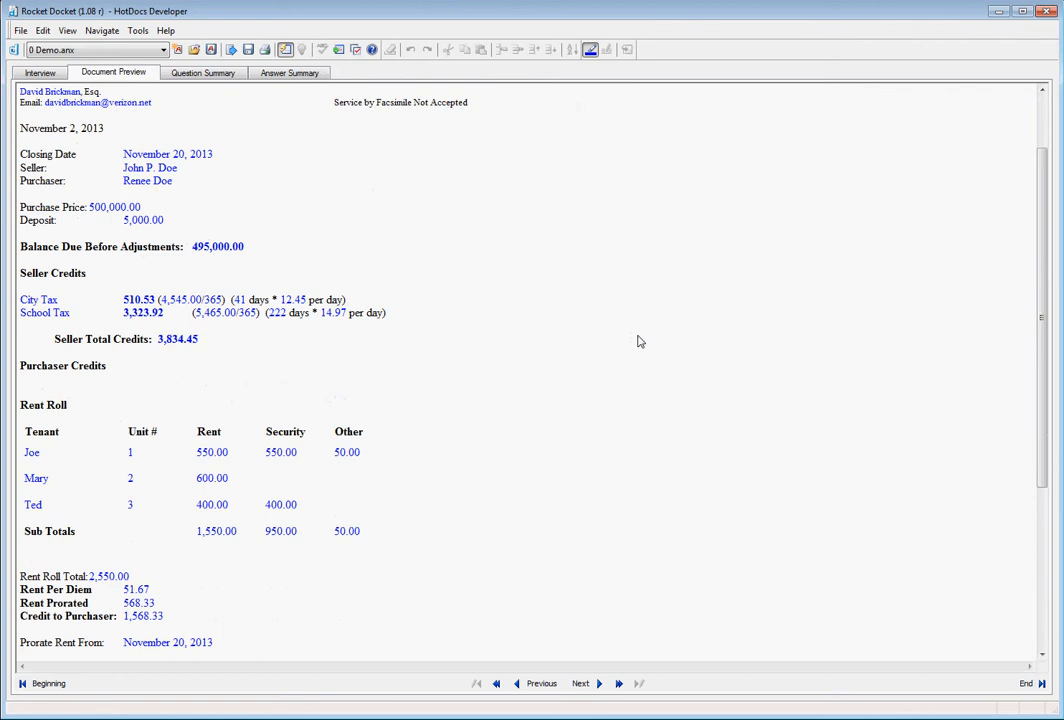
scroll(640, 342, down, 2)
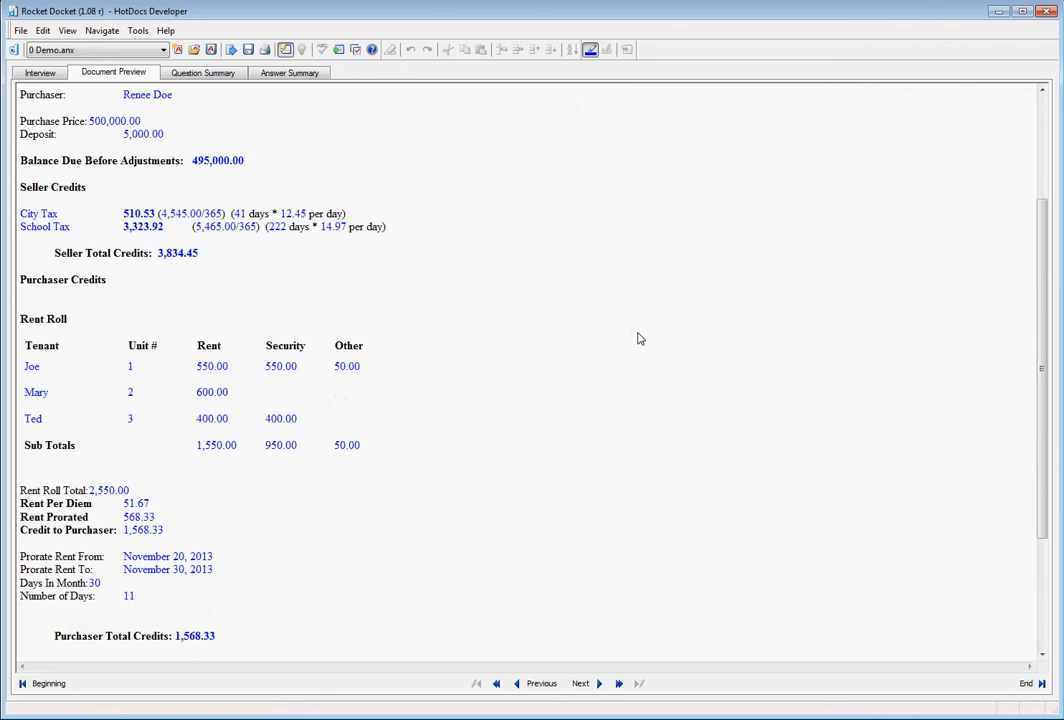
scroll(640, 339, down, 2)
scroll(100, 170, up, 2)
- Include the Tenant Letter re Sale in Real Property Forms, leaving Form Letter to Tenants unselected
click(37, 70)
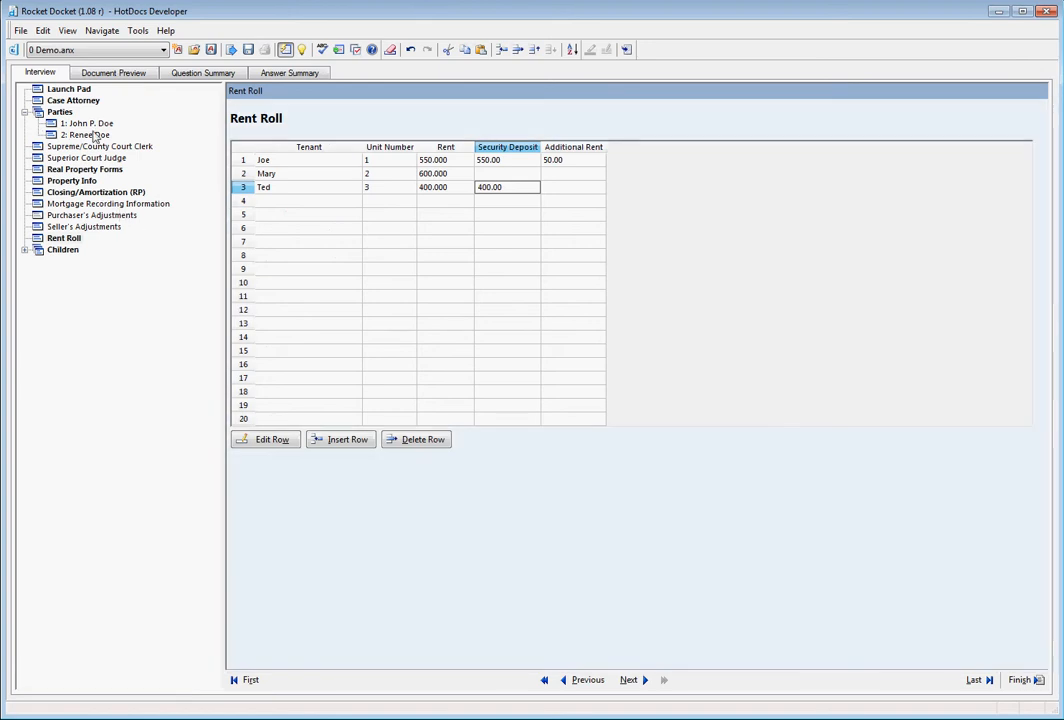
click(86, 169)
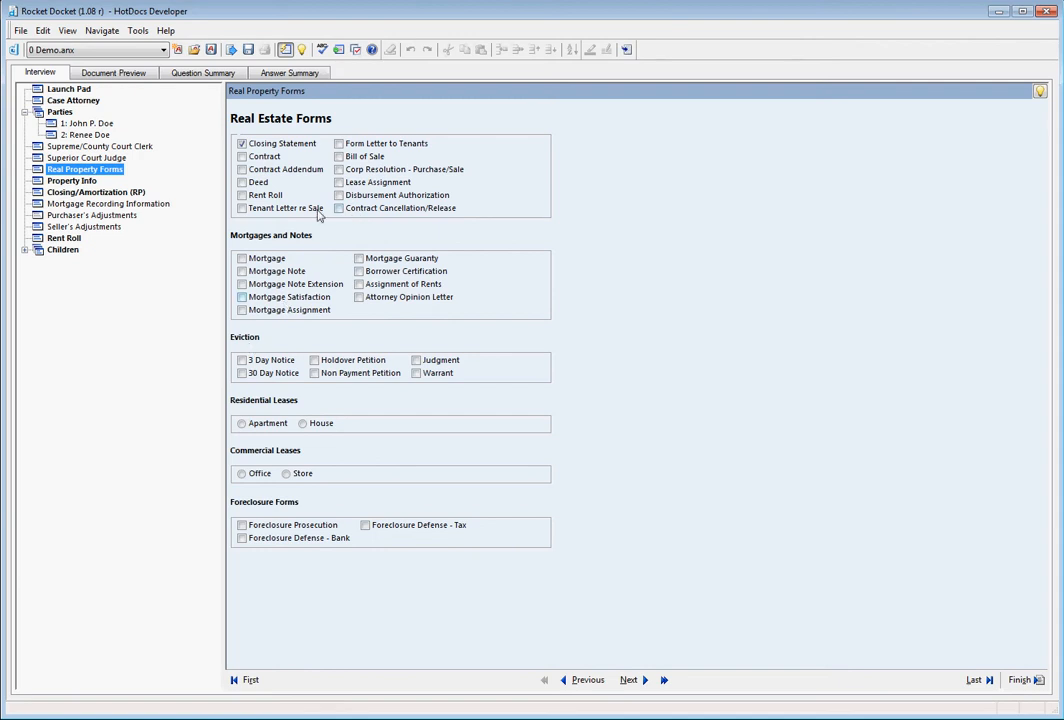
click(339, 143)
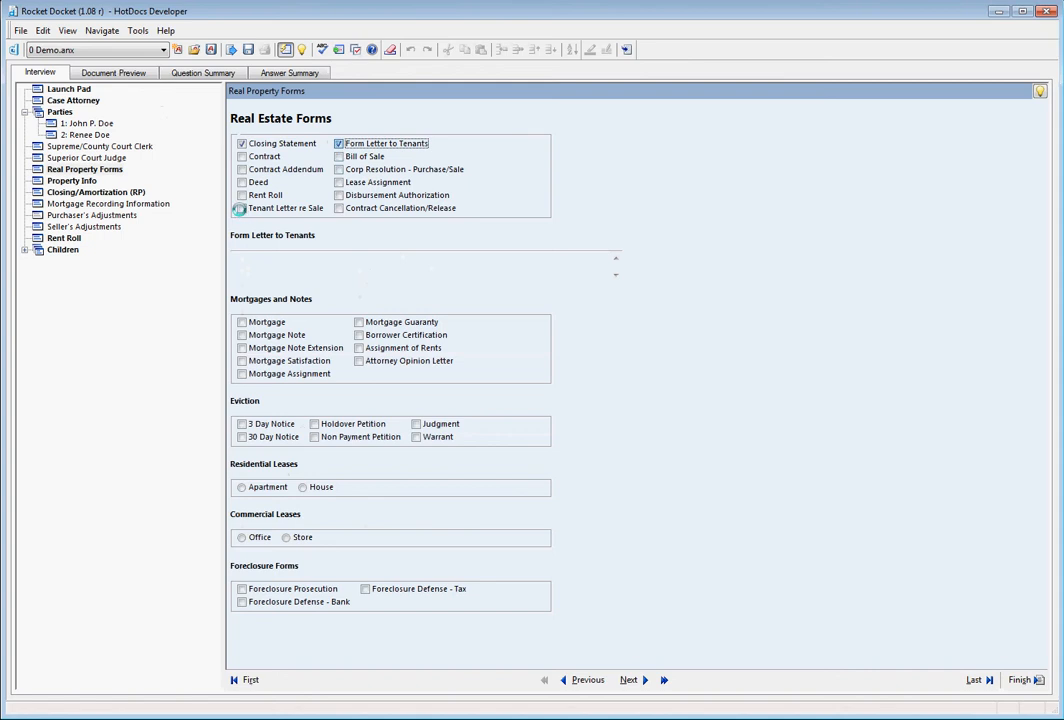
click(241, 208)
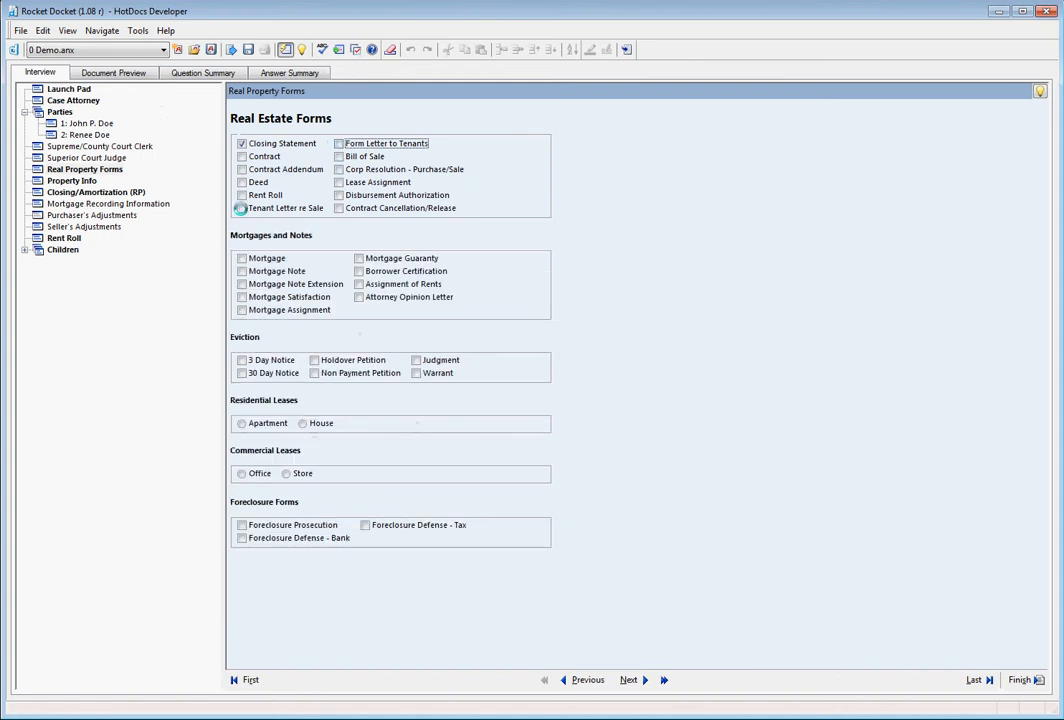
- Preview the tenant sale letters and examine the unanswered parcel address fields in their text
click(105, 73)
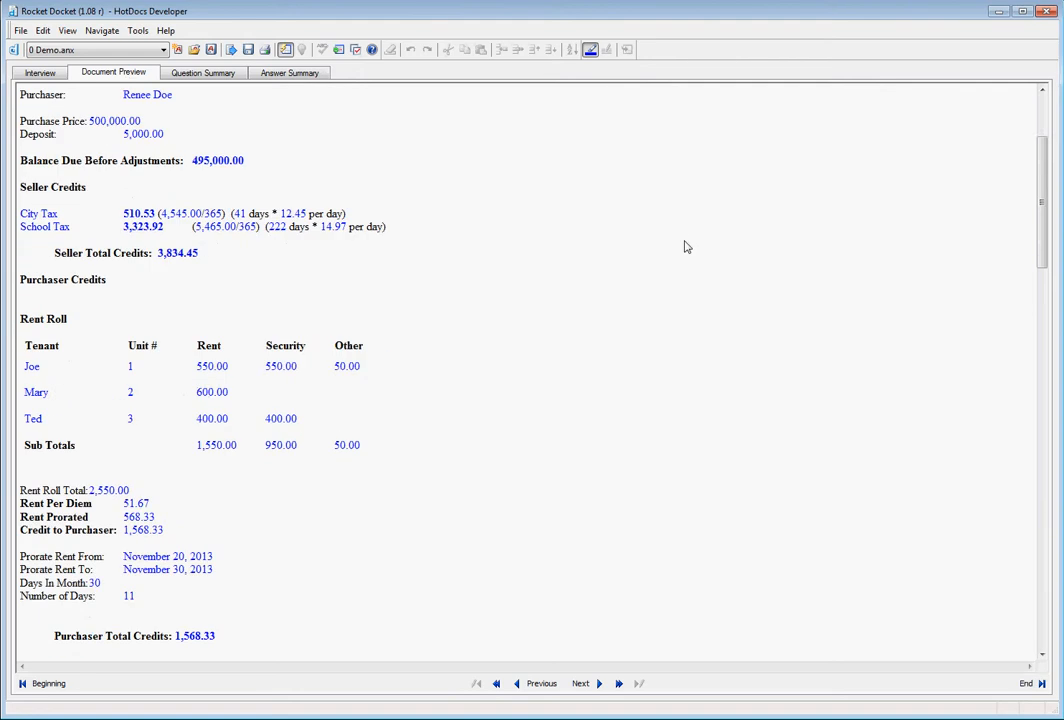
scroll(686, 246, down, 5)
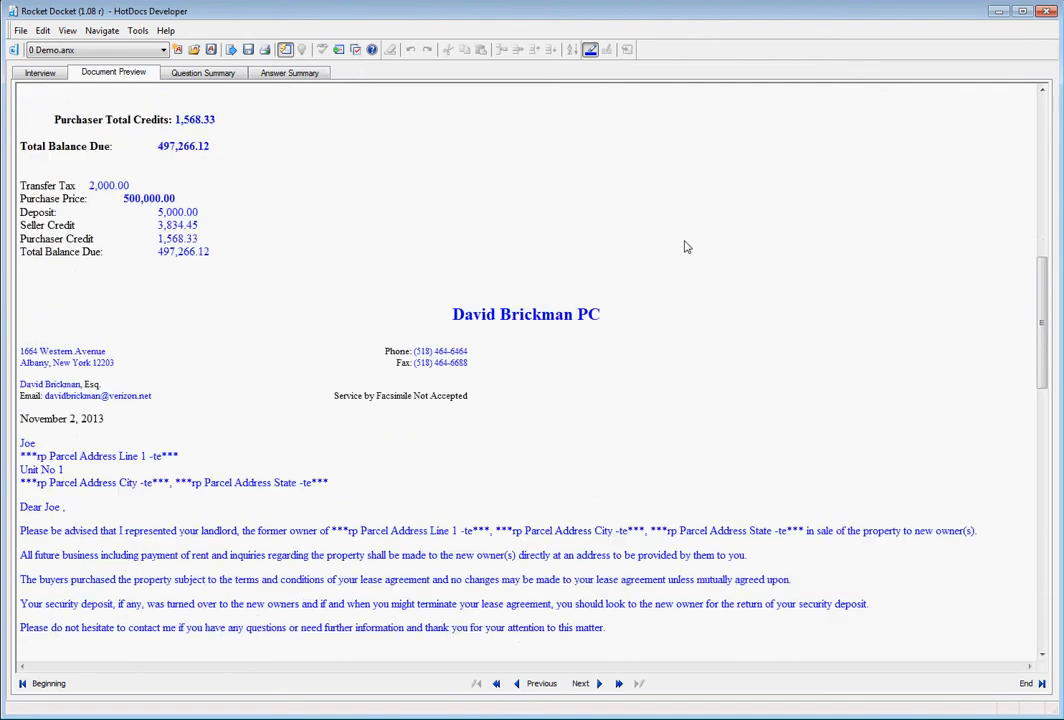
scroll(281, 161, down, 5)
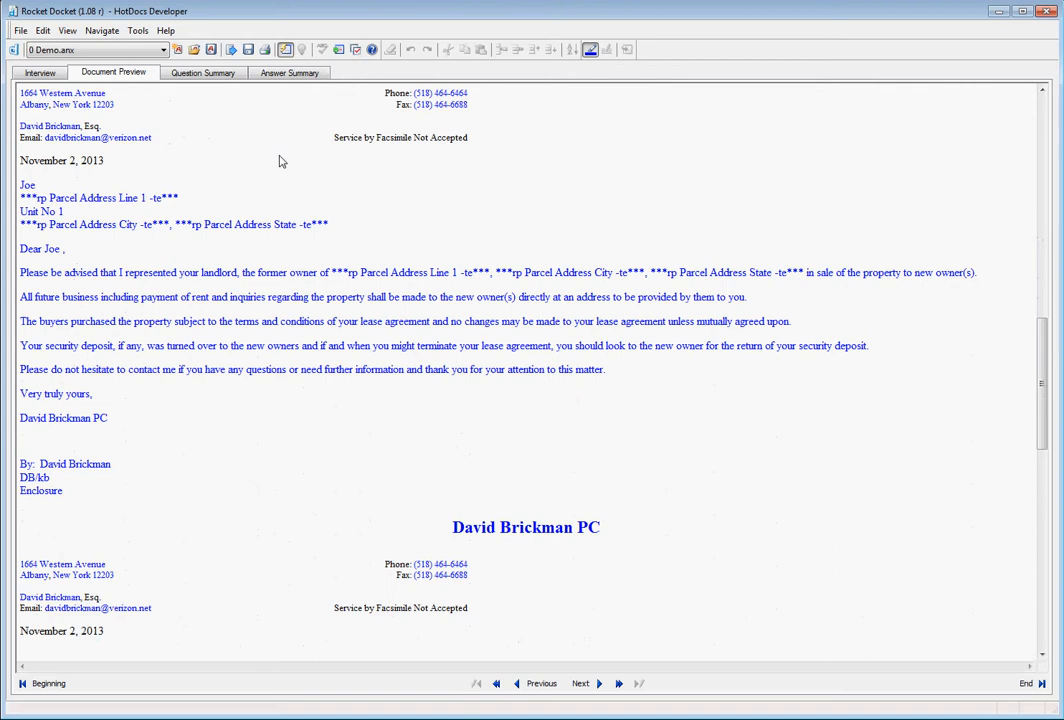
scroll(281, 161, down, 3)
scroll(281, 161, down, 3)
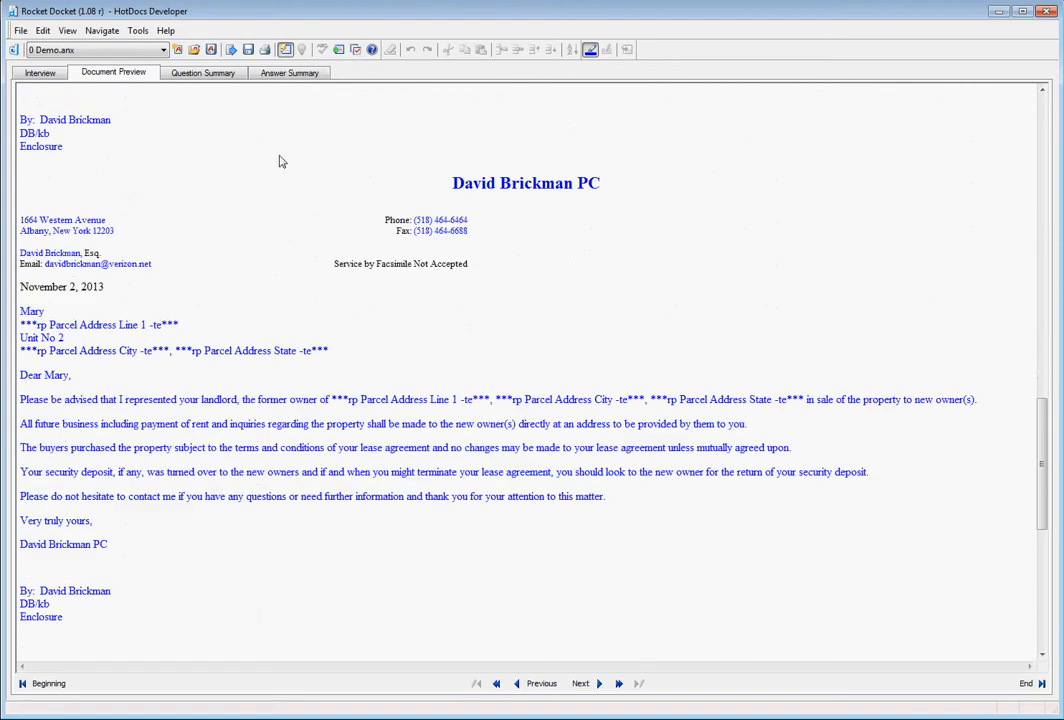
click(347, 400)
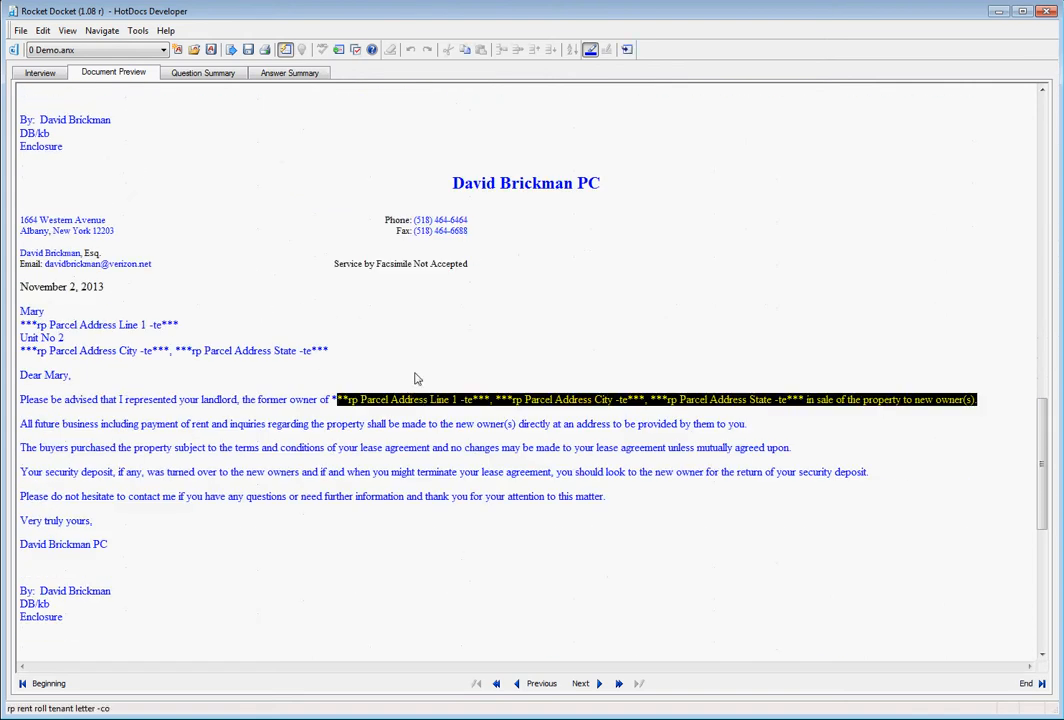
- Enter the parcel's street address, city, state and ZIP code in Property Info
click(40, 73)
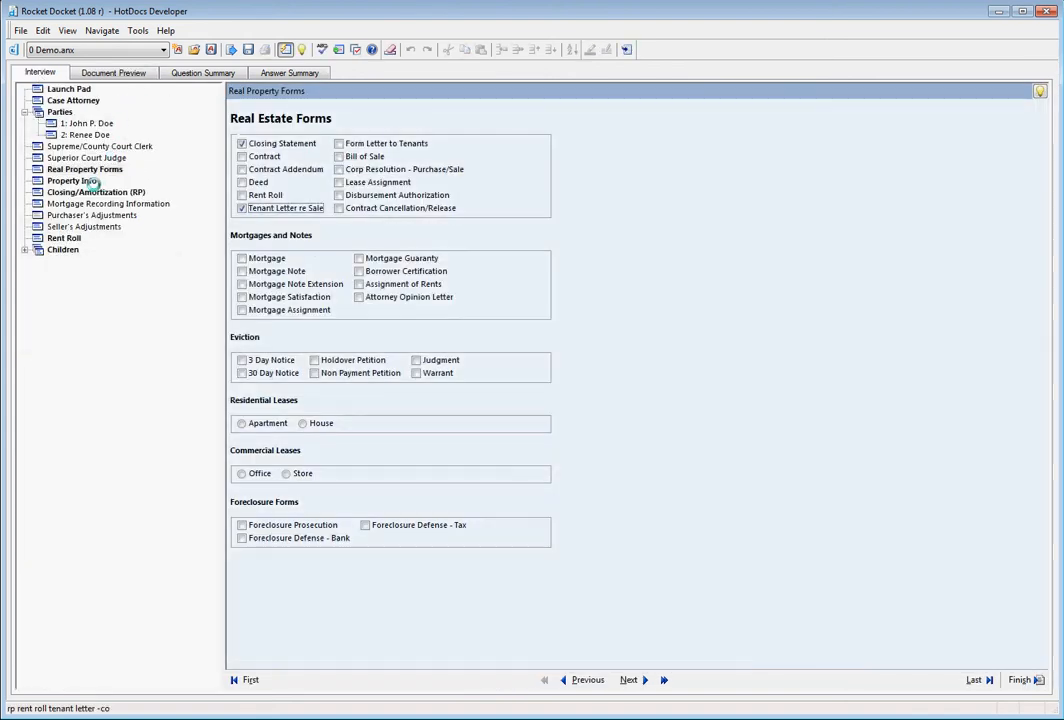
click(90, 181)
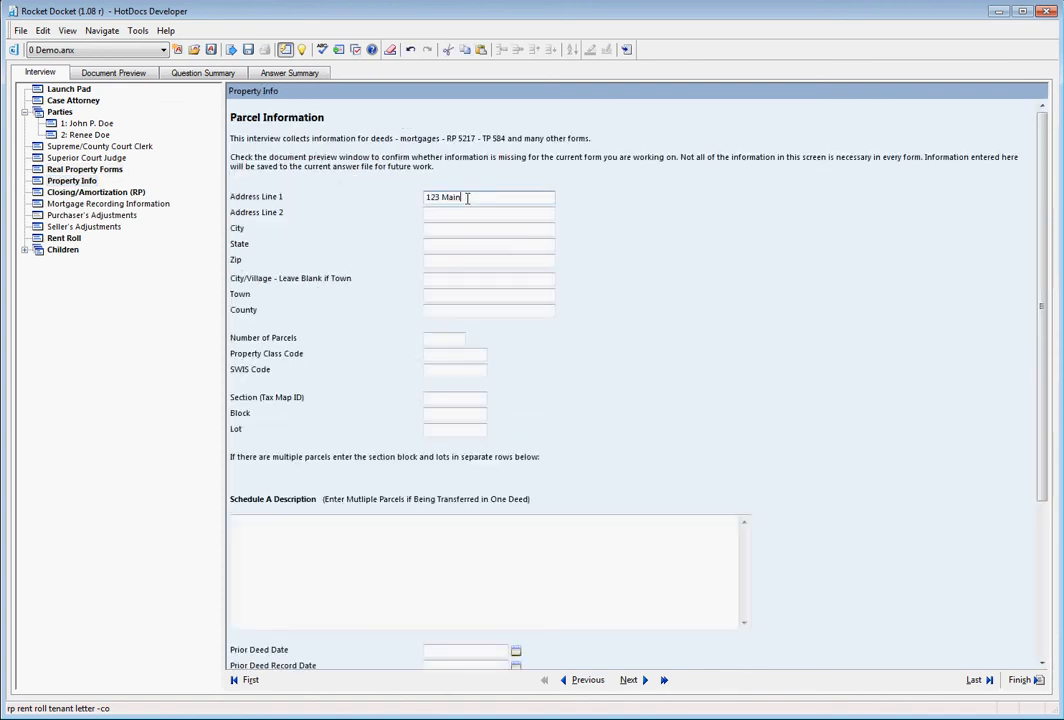
text(123 Main)
click(455, 230)
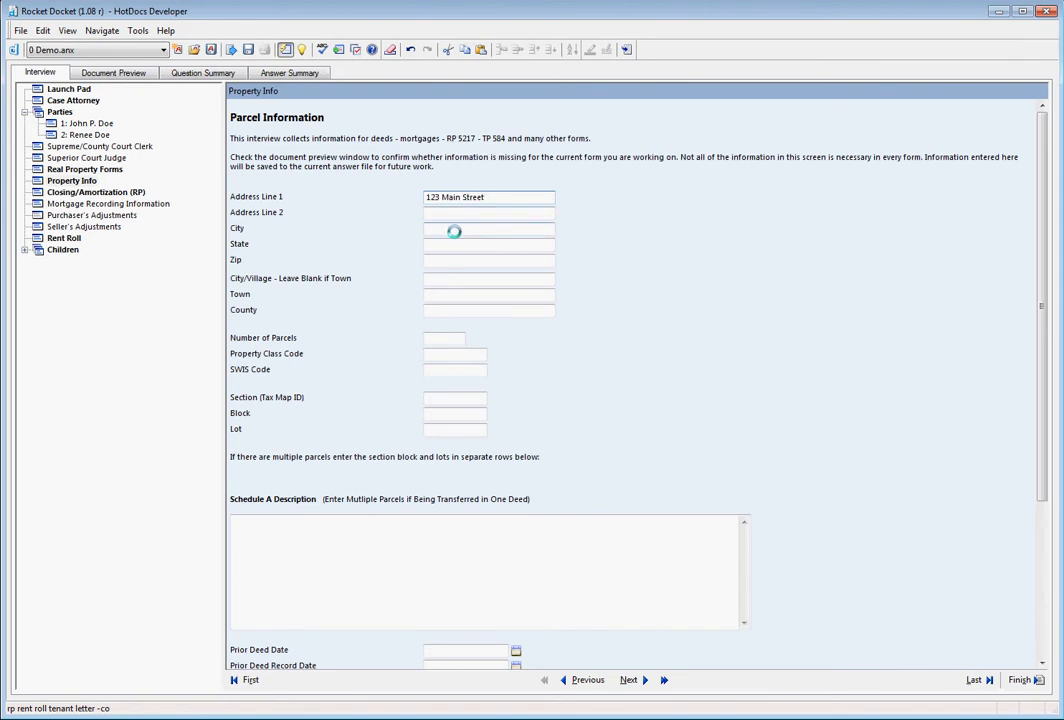
text(Albany)
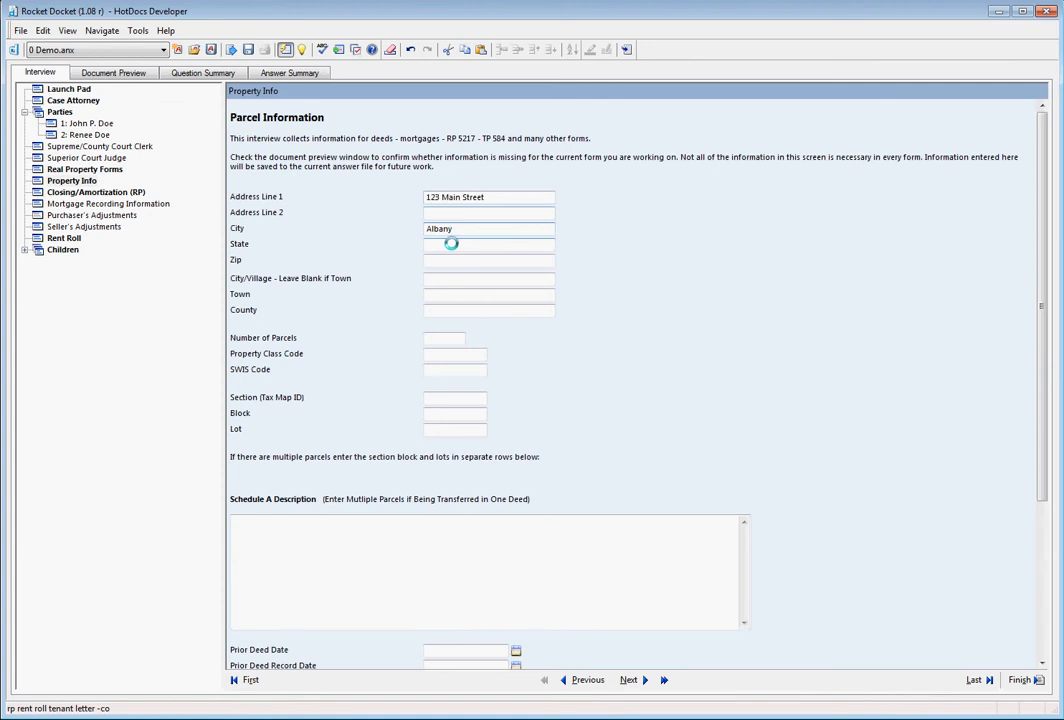
text(New York)
key(Tab)
text(12203)
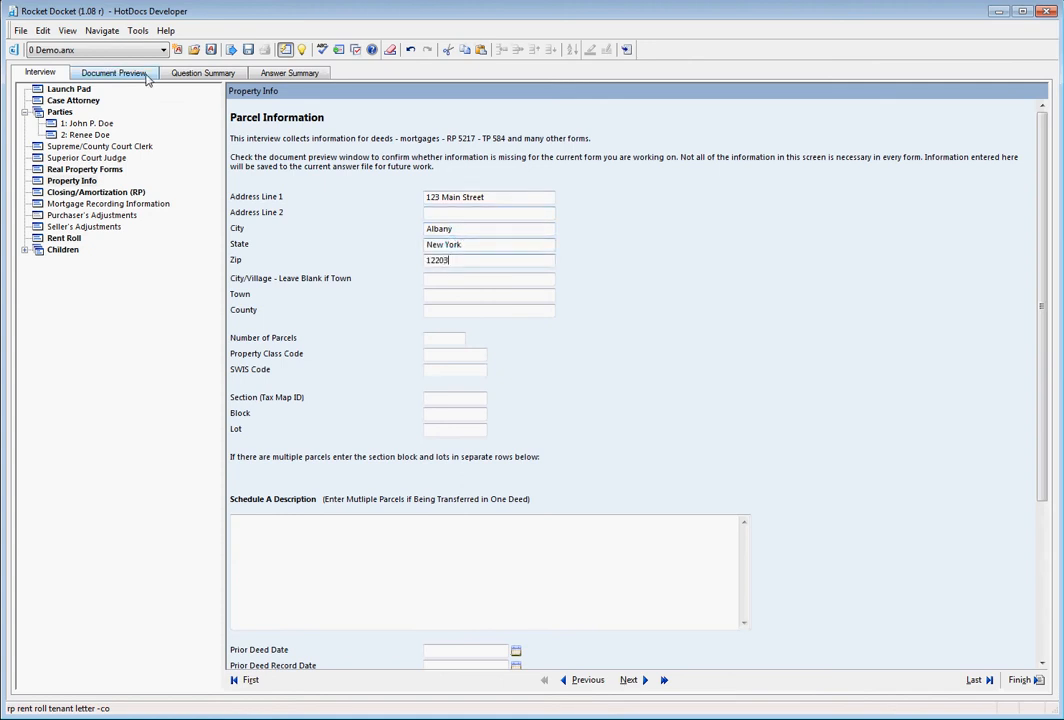
- Preview each tenant's sale letter to check the completed property address
click(113, 73)
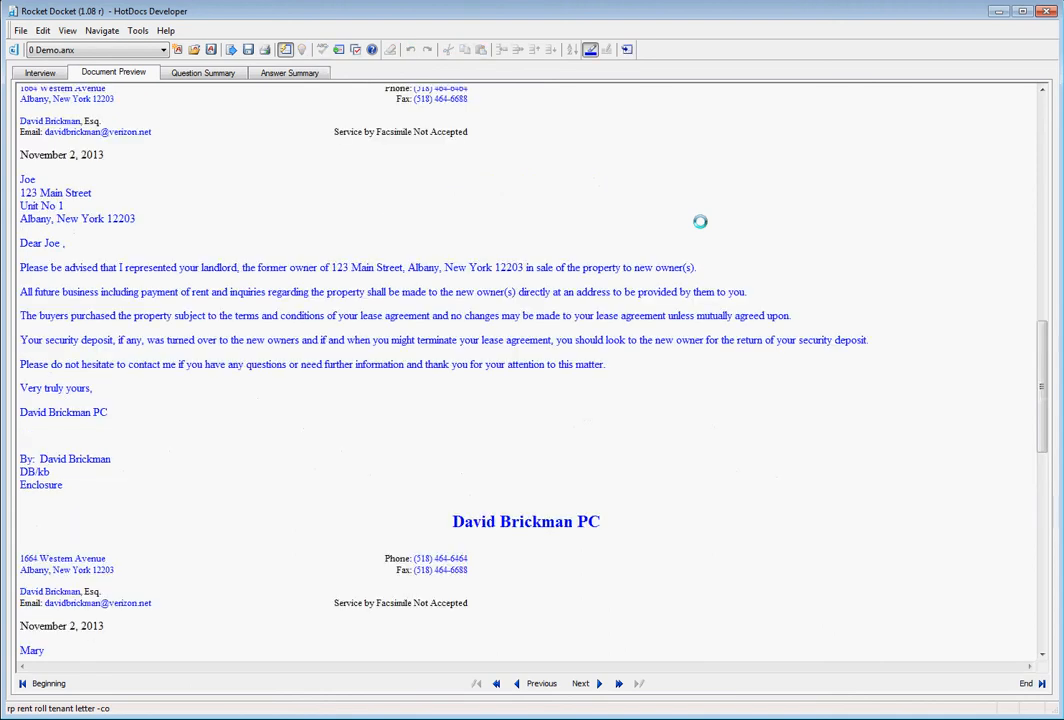
scroll(700, 221, down, 5)
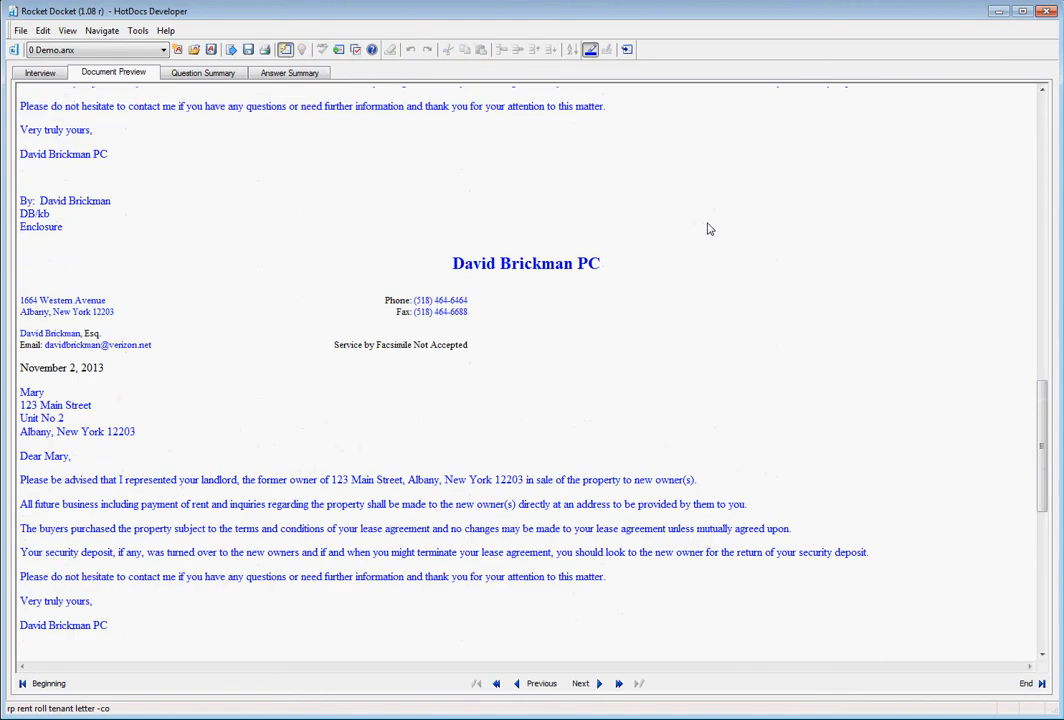
scroll(707, 229, down, 11)
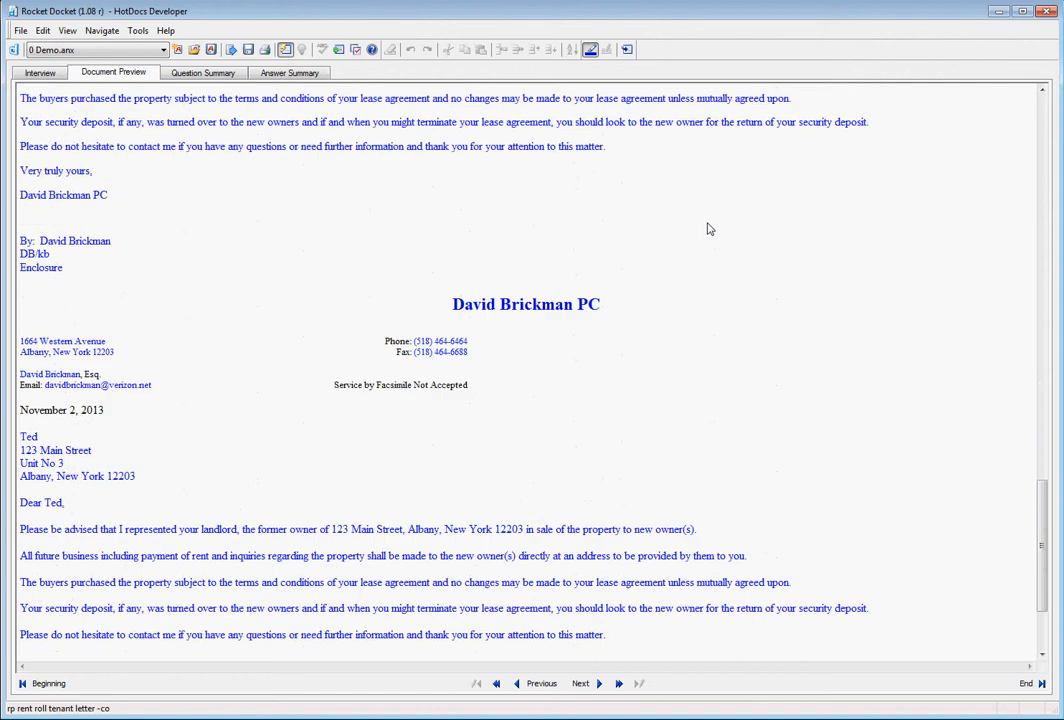
- In Closing/Amortization, set the loan amount to 350,000 and the interest rate to 3.5
click(40, 76)
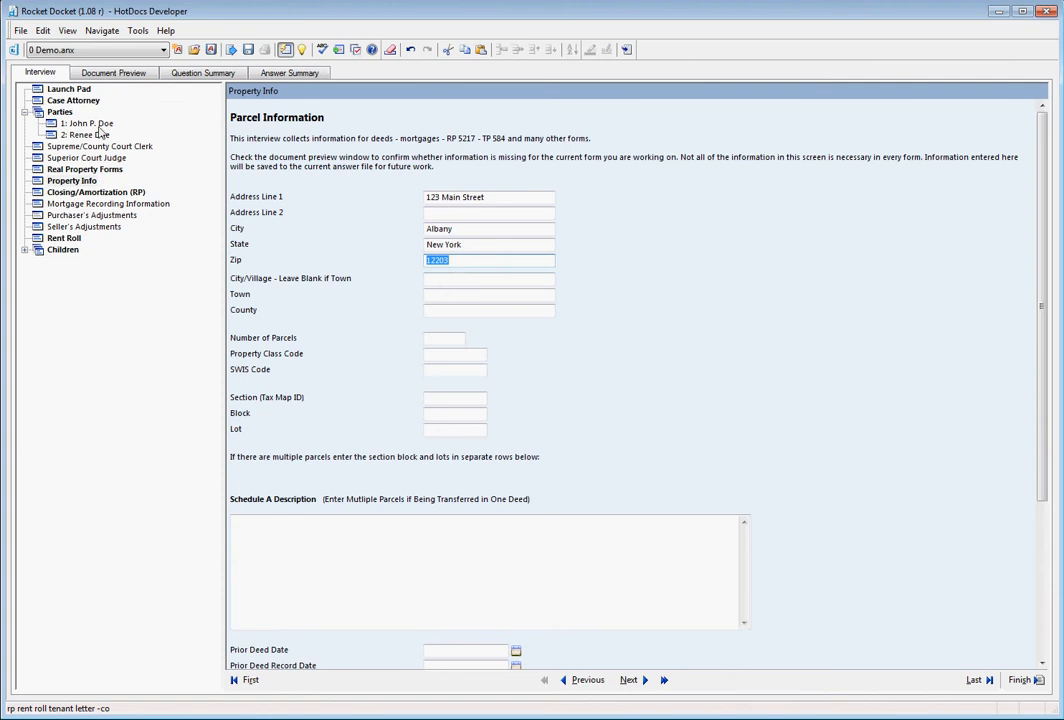
click(112, 170)
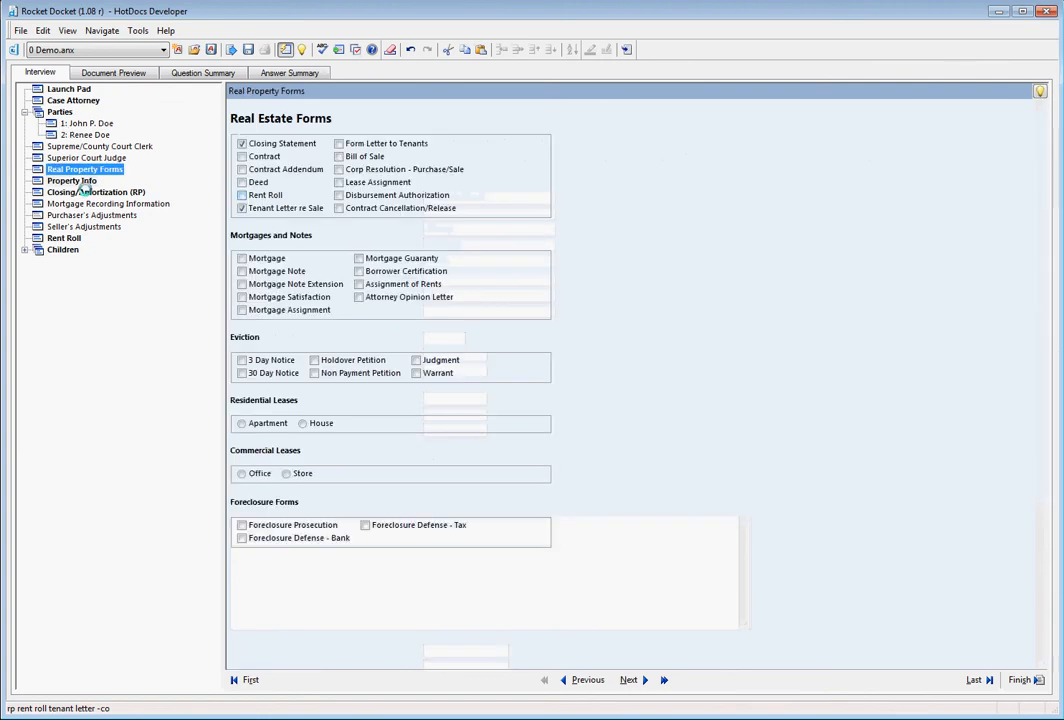
click(130, 192)
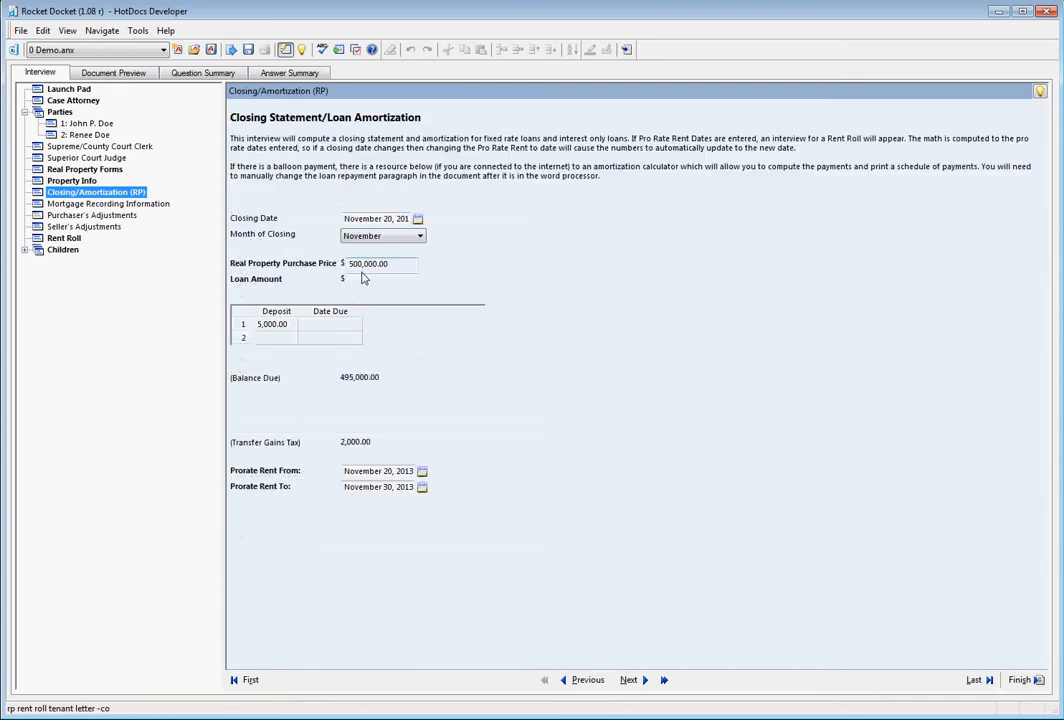
click(380, 278)
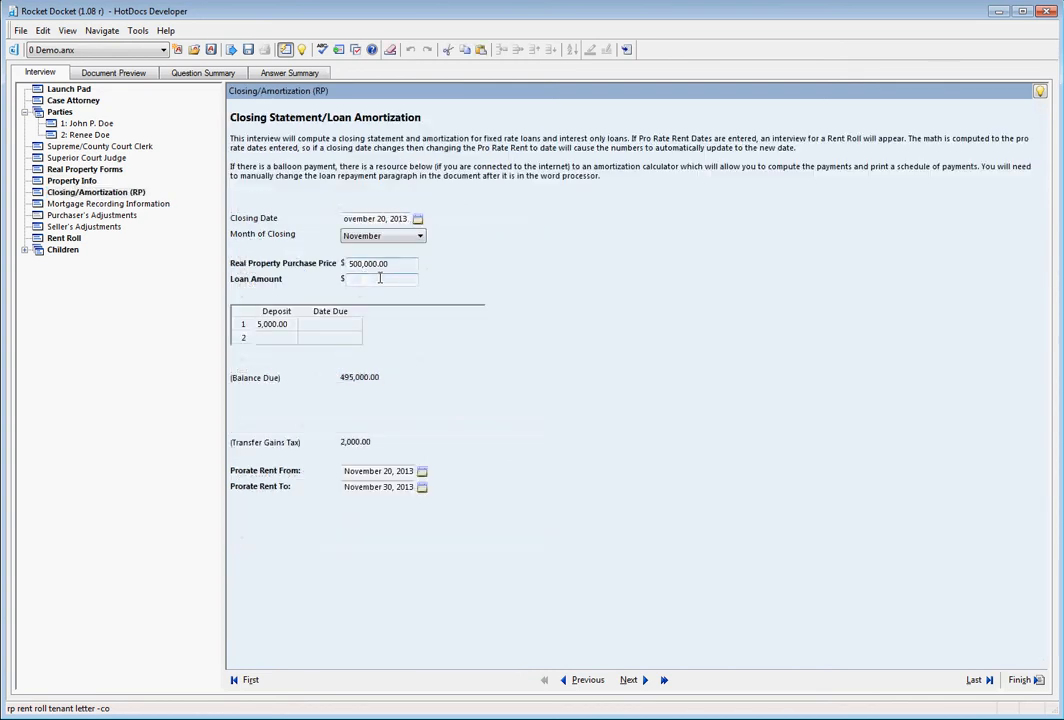
text(350000)
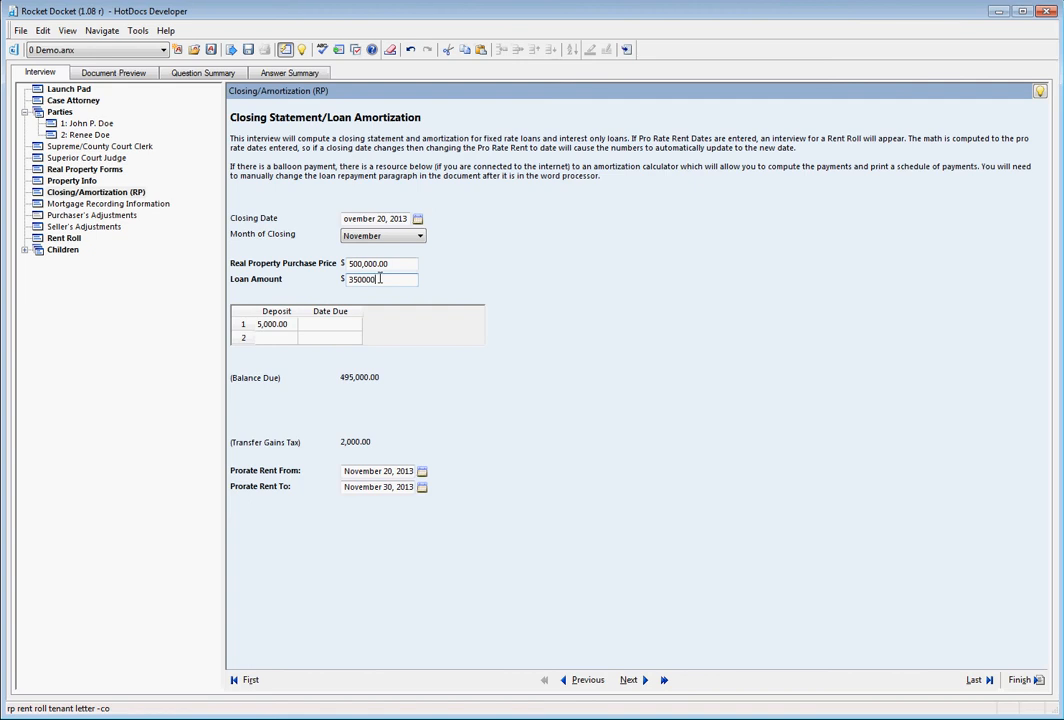
text(,000)
key(Tab)
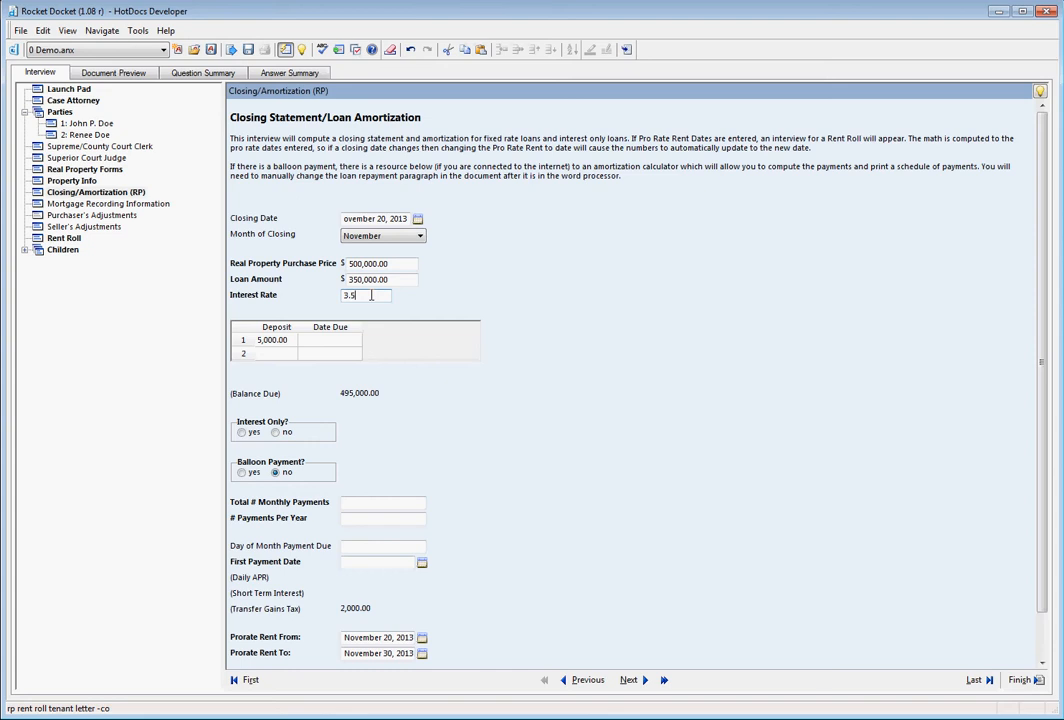
text(3.5)
key(Tab)
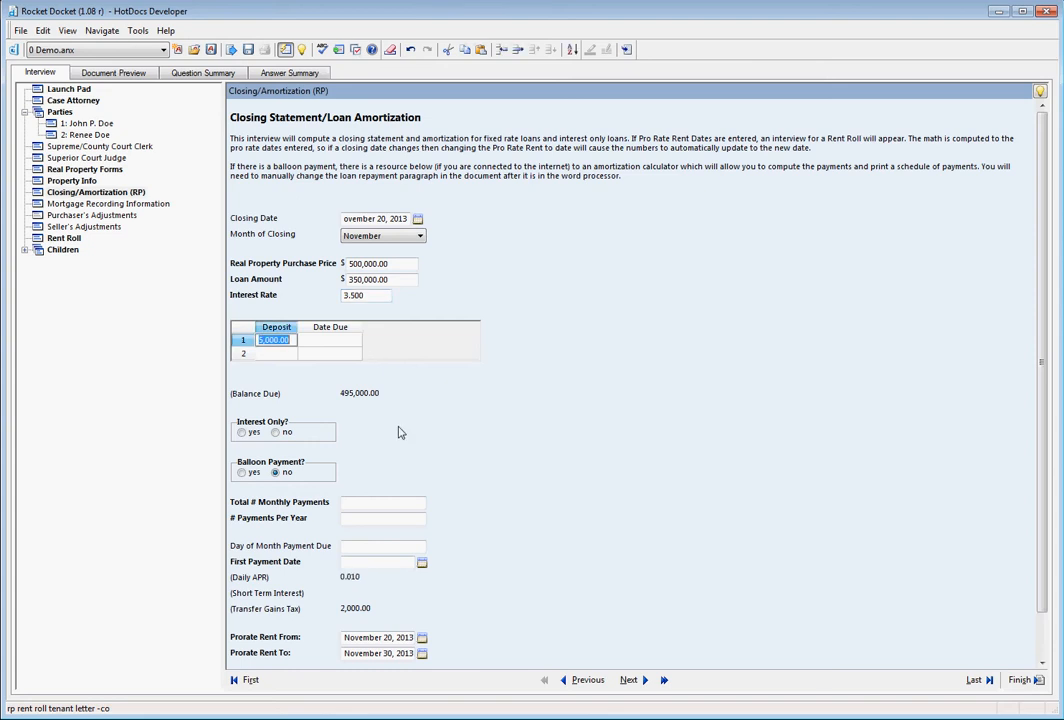
- Set the loan to 360 total monthly payments, 12 payments per year, due on the First day of the month
click(384, 503)
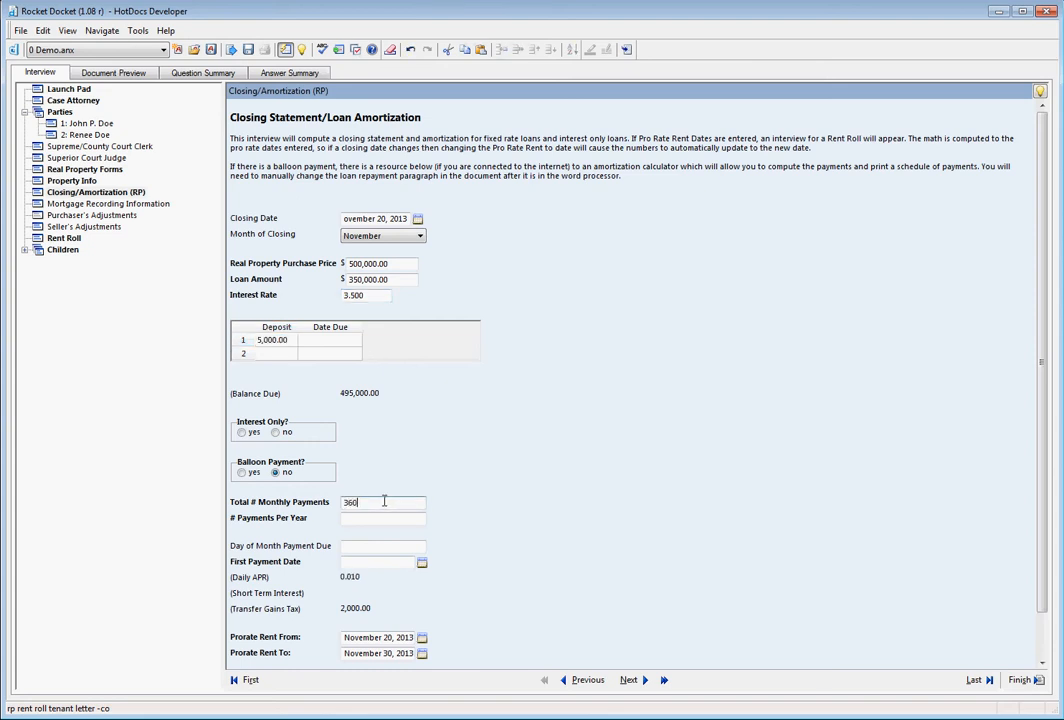
key(Tab)
text(1)
click(379, 544)
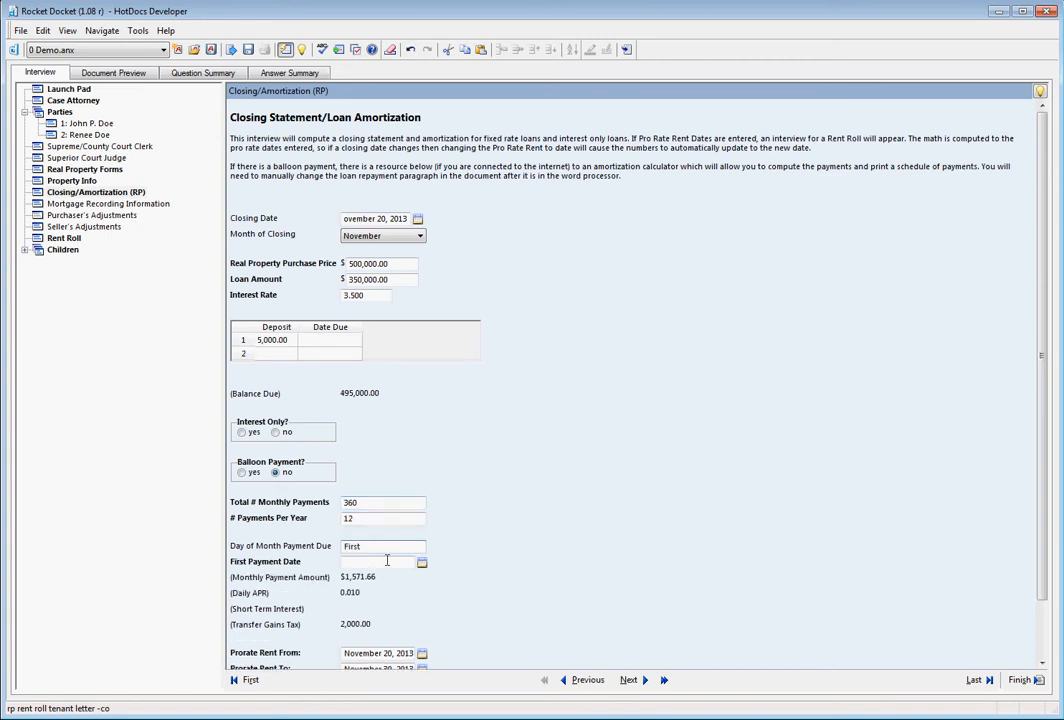
- Set the loan's First Payment Date to January 1, 2014
click(421, 562)
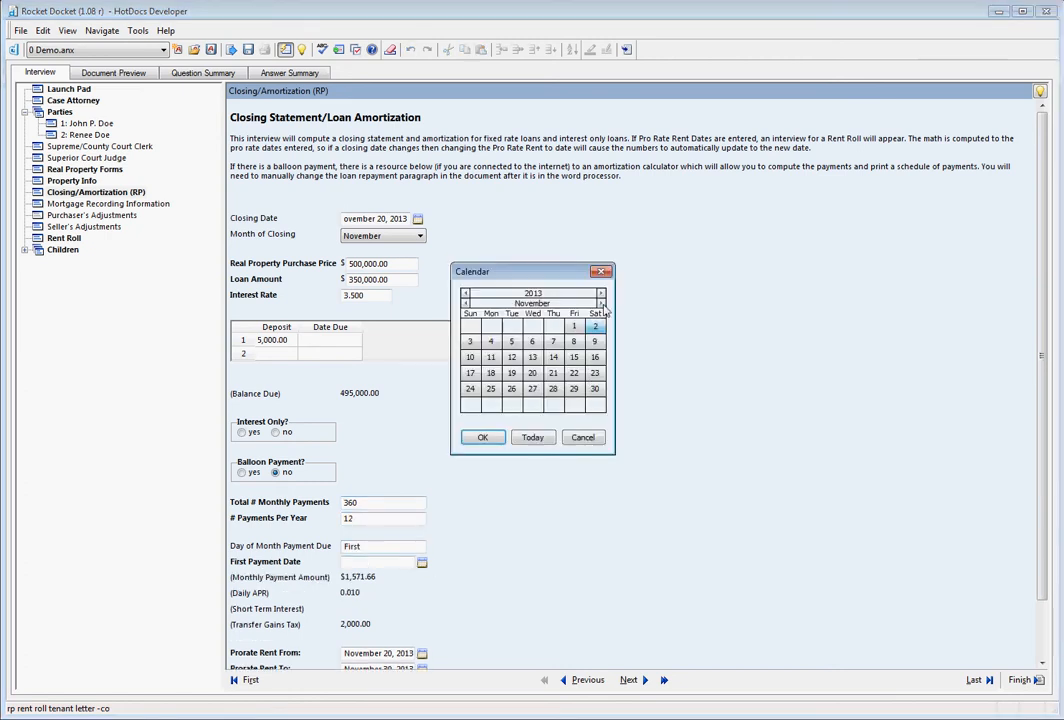
click(601, 303)
click(601, 303)
click(532, 329)
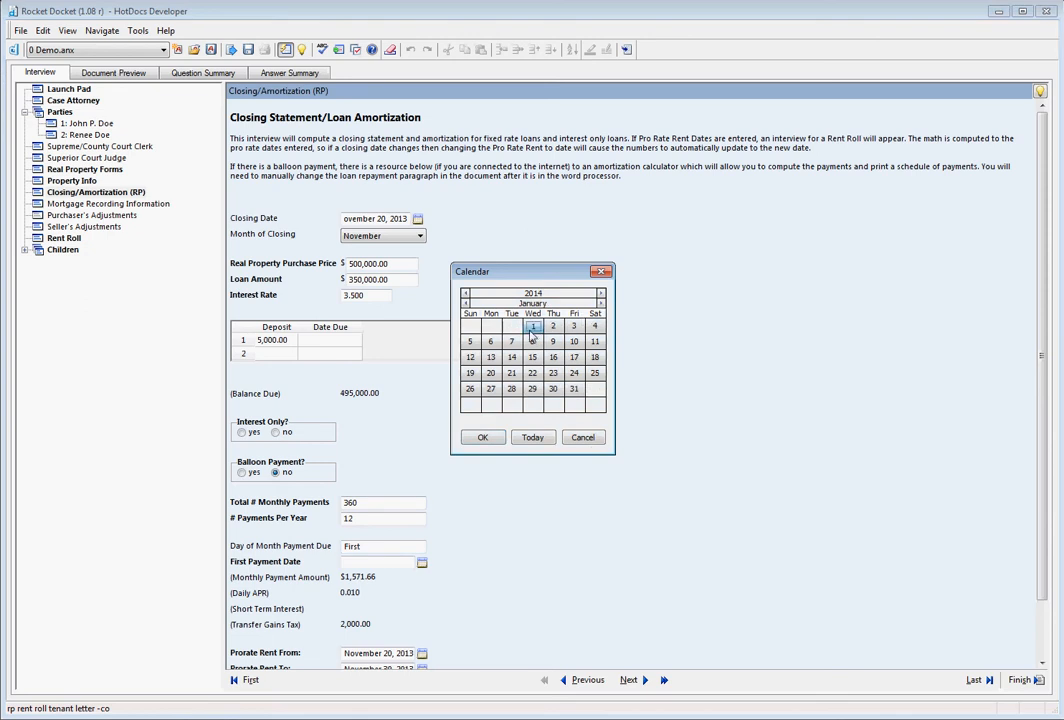
click(482, 439)
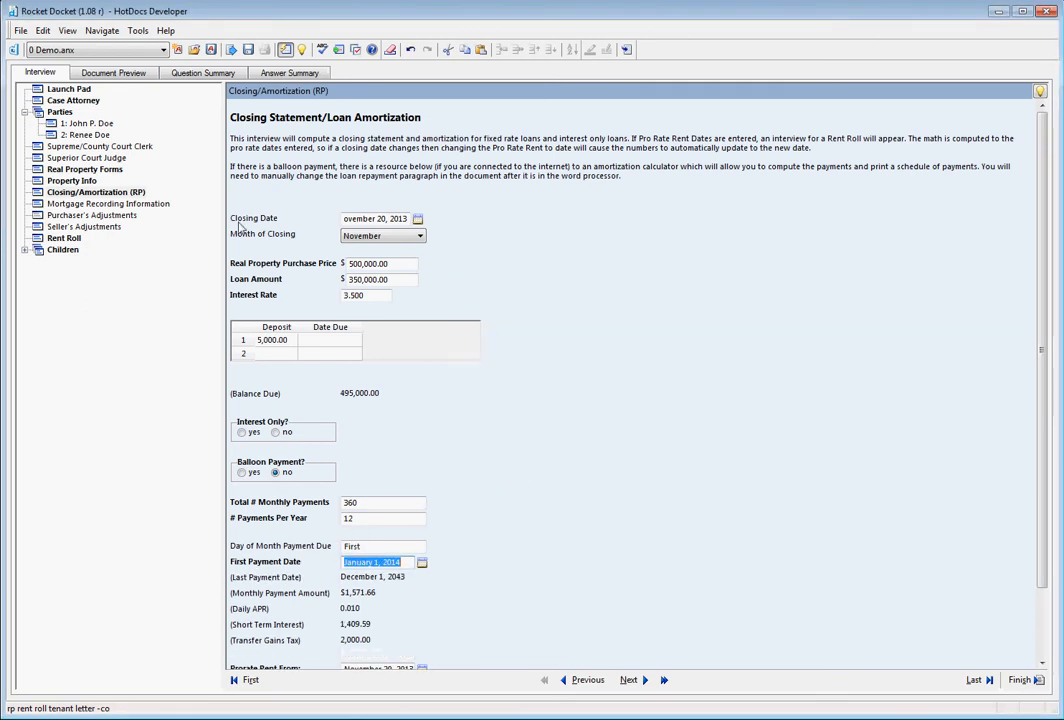
- Preview the closing statement and check its mortgage information, rent roll and credits
click(113, 73)
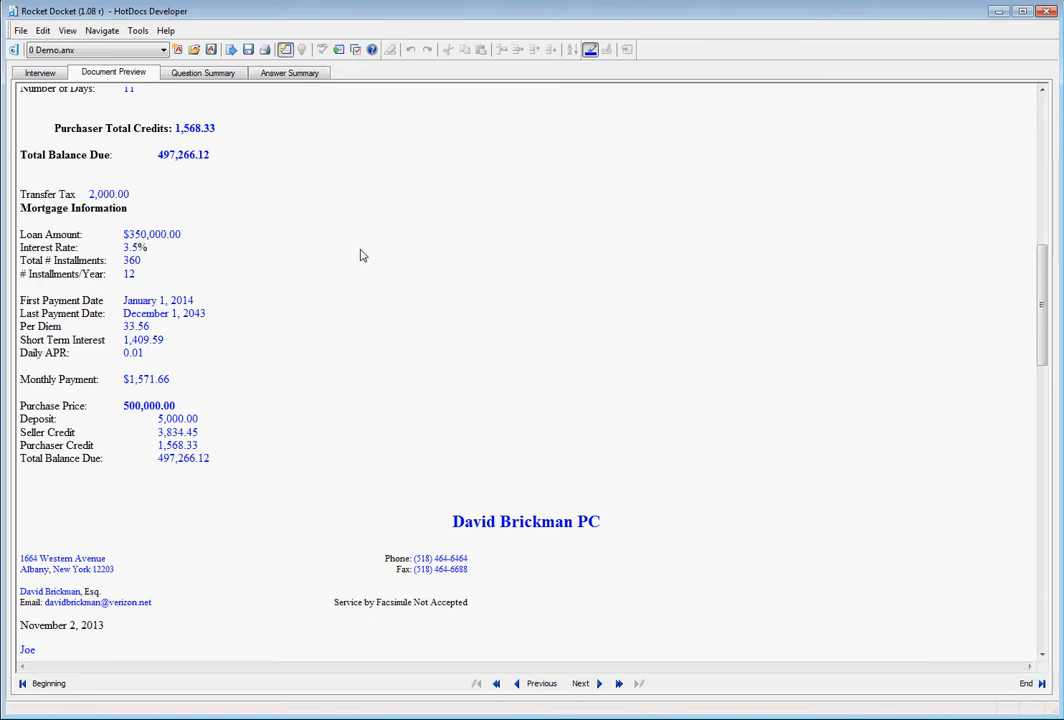
scroll(361, 254, up, 5)
scroll(361, 254, up, 3)
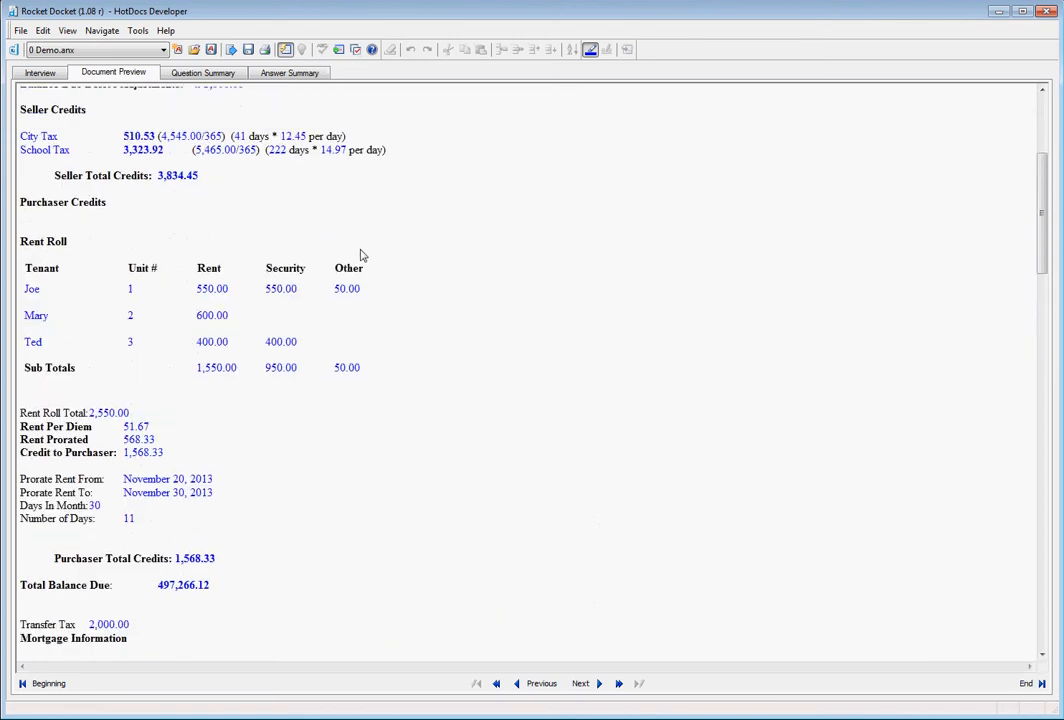
scroll(217, 175, up, 4)
- Include the Mortgage Note in Real Property Forms
click(40, 74)
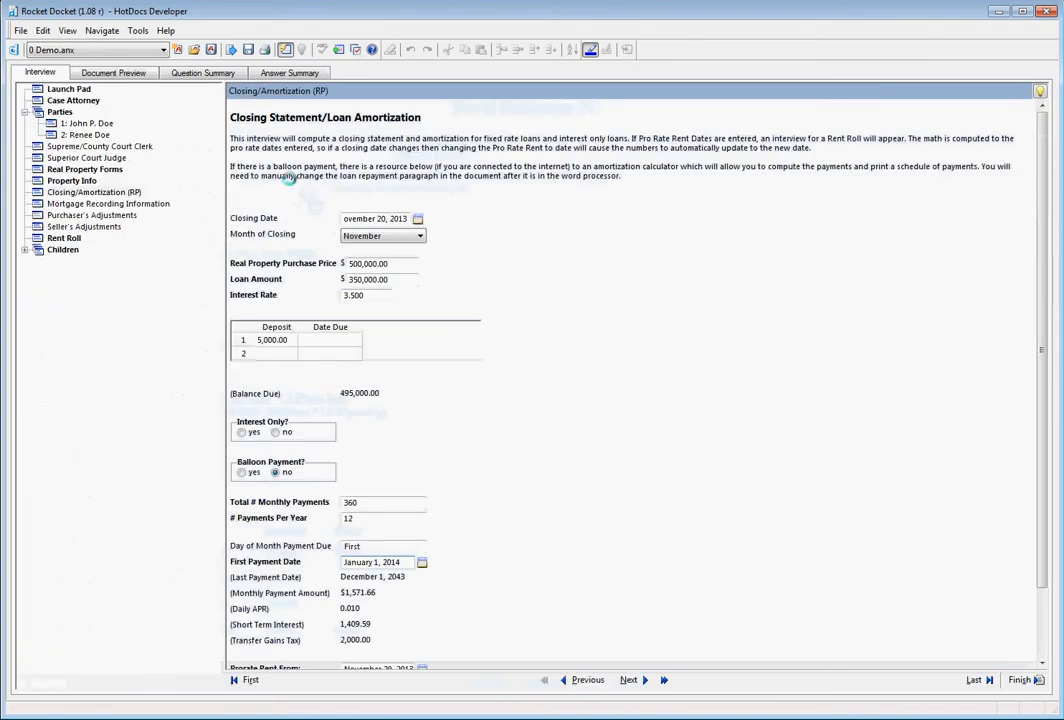
click(88, 170)
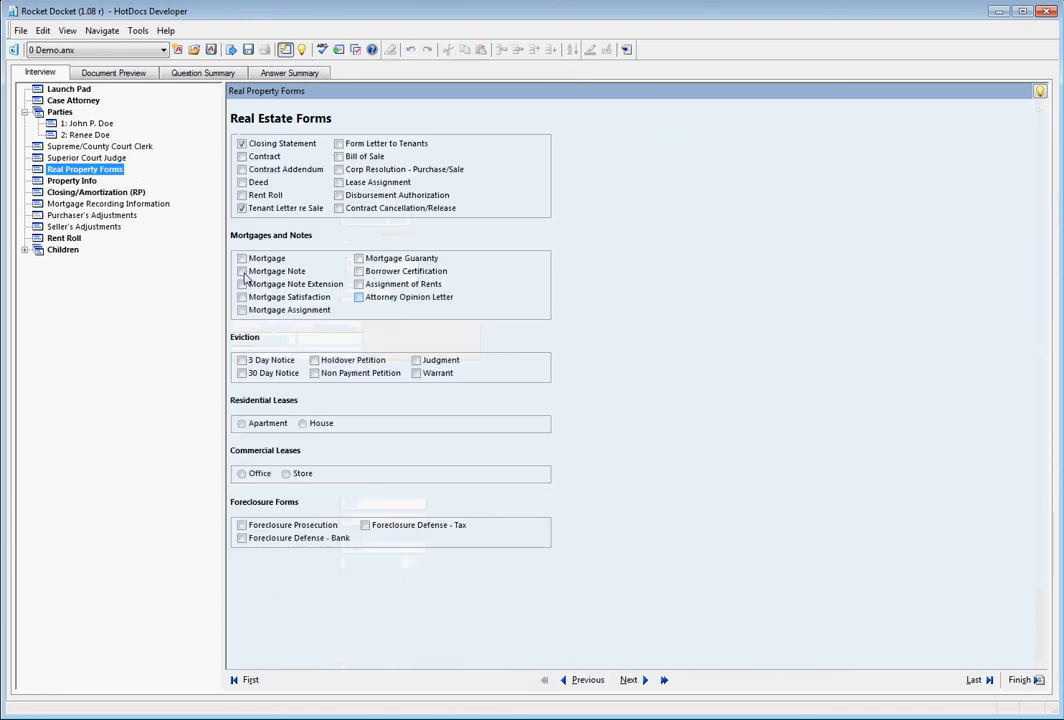
click(242, 271)
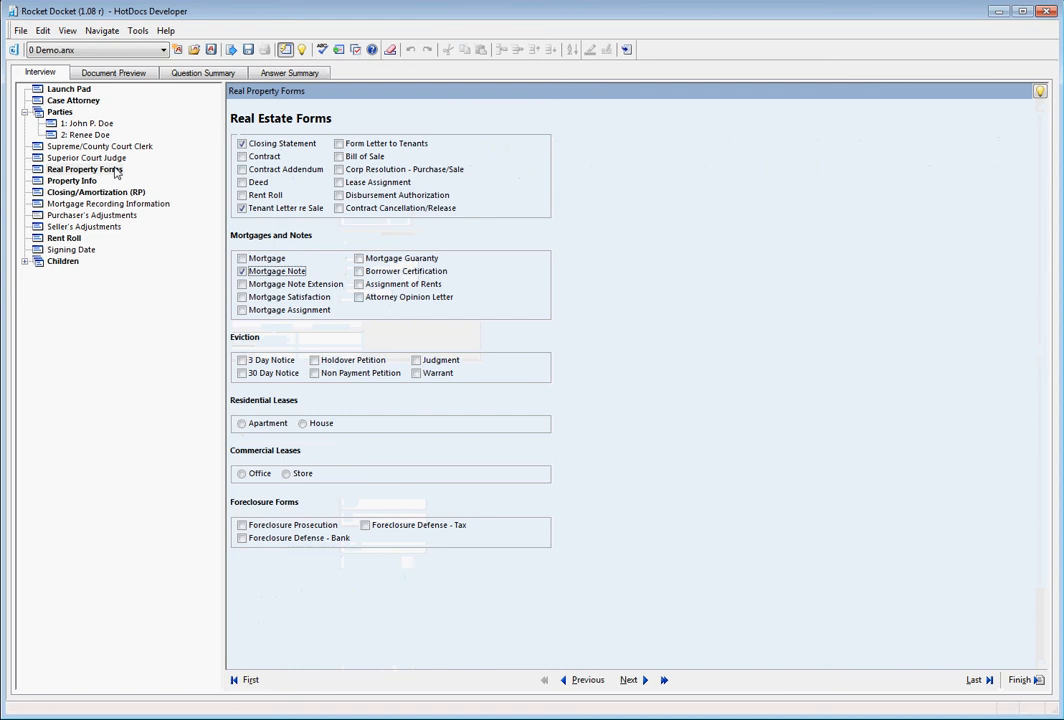
- Give the first party the Loans - Lender role as Mortgagee and the second party the Loans - Borrower role as Mortgagor
click(90, 125)
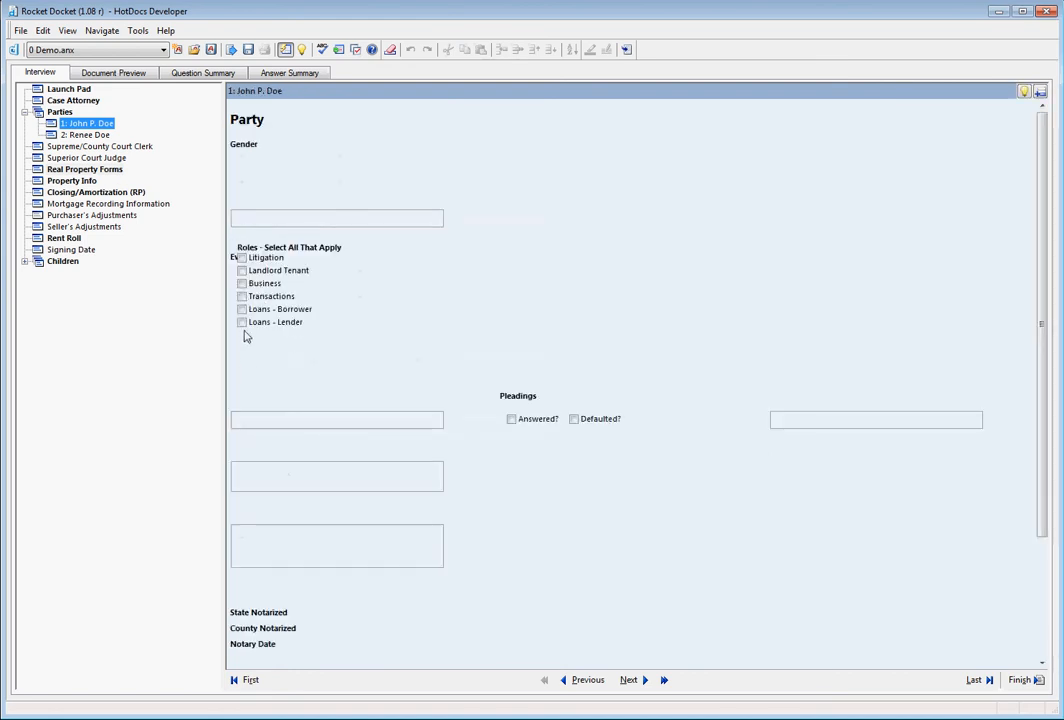
click(243, 324)
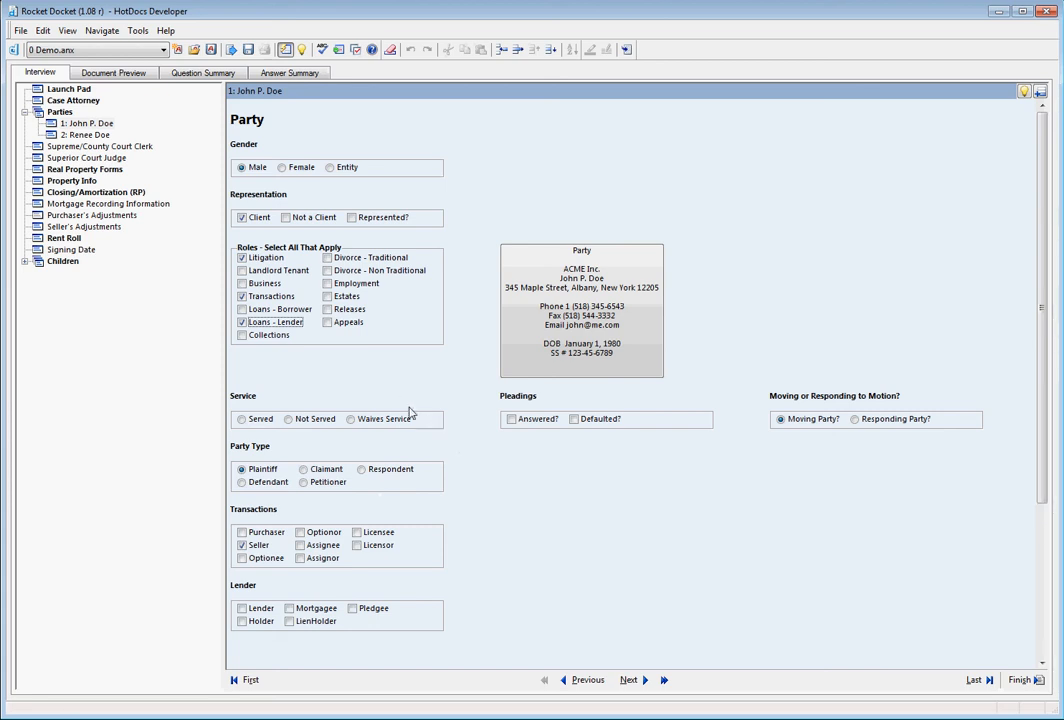
scroll(408, 418, down, 1)
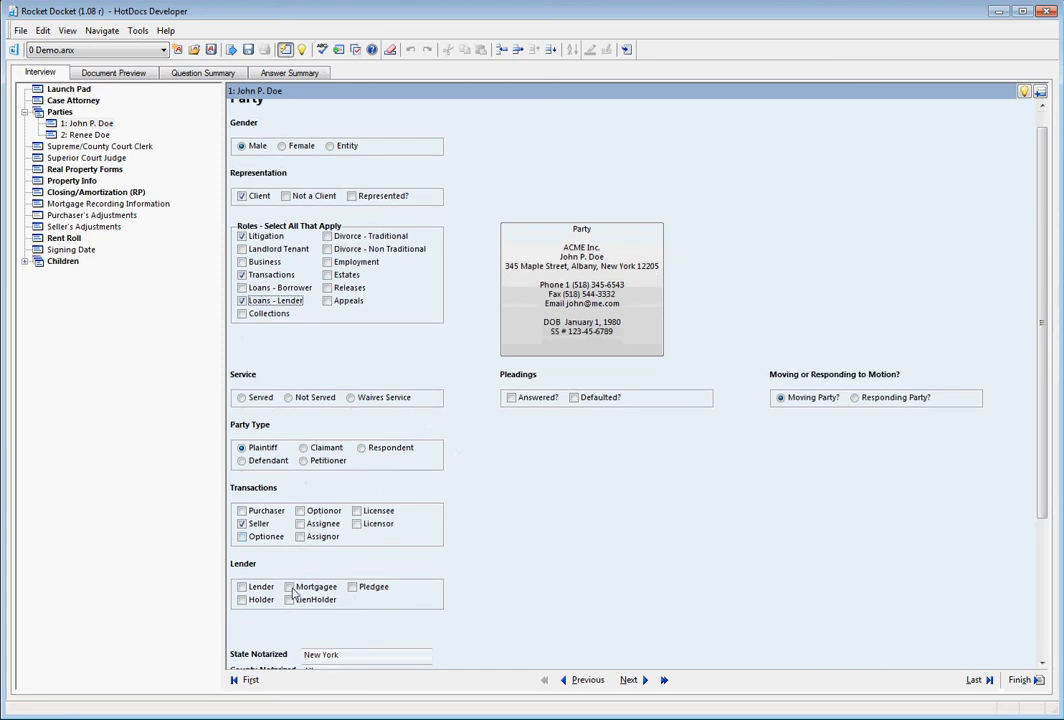
click(290, 588)
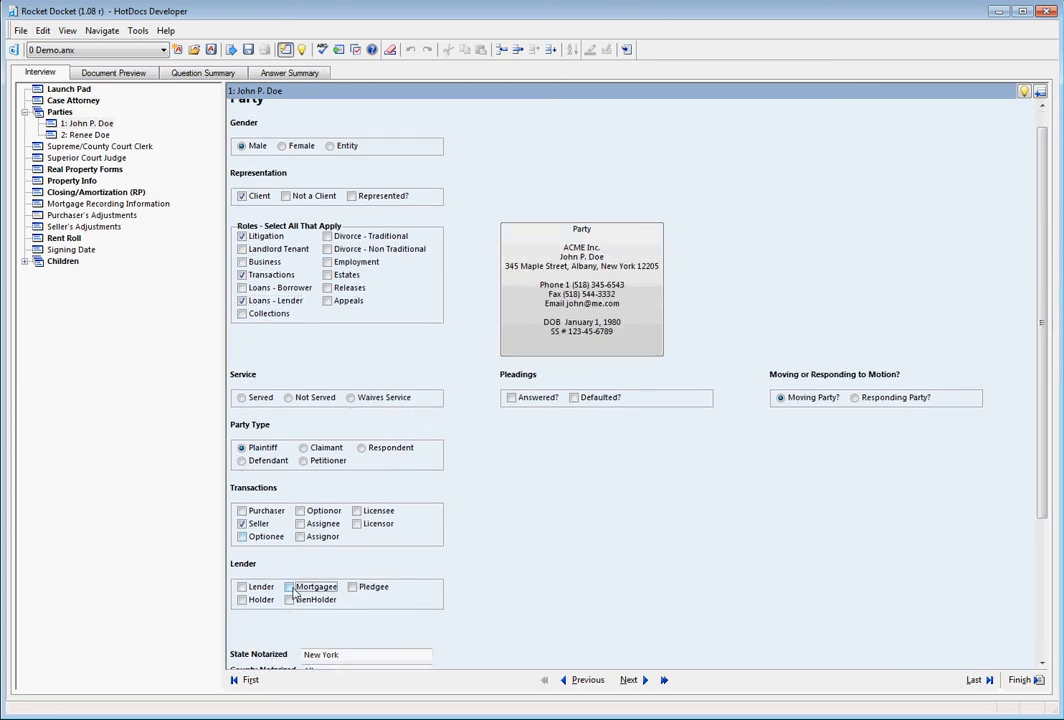
click(92, 135)
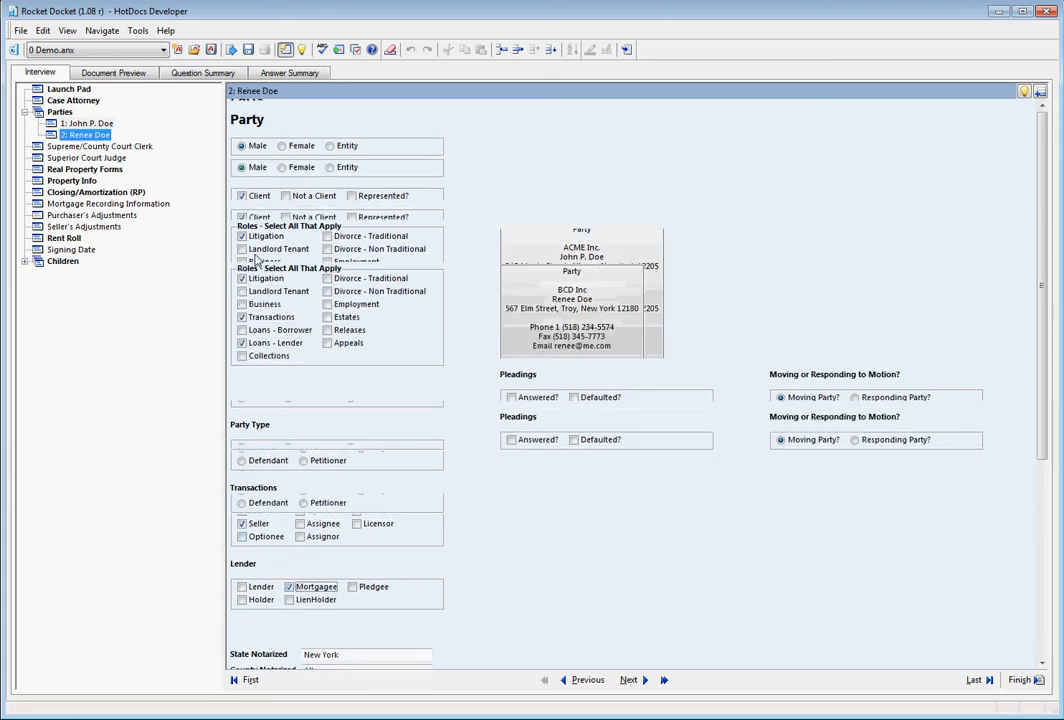
click(242, 330)
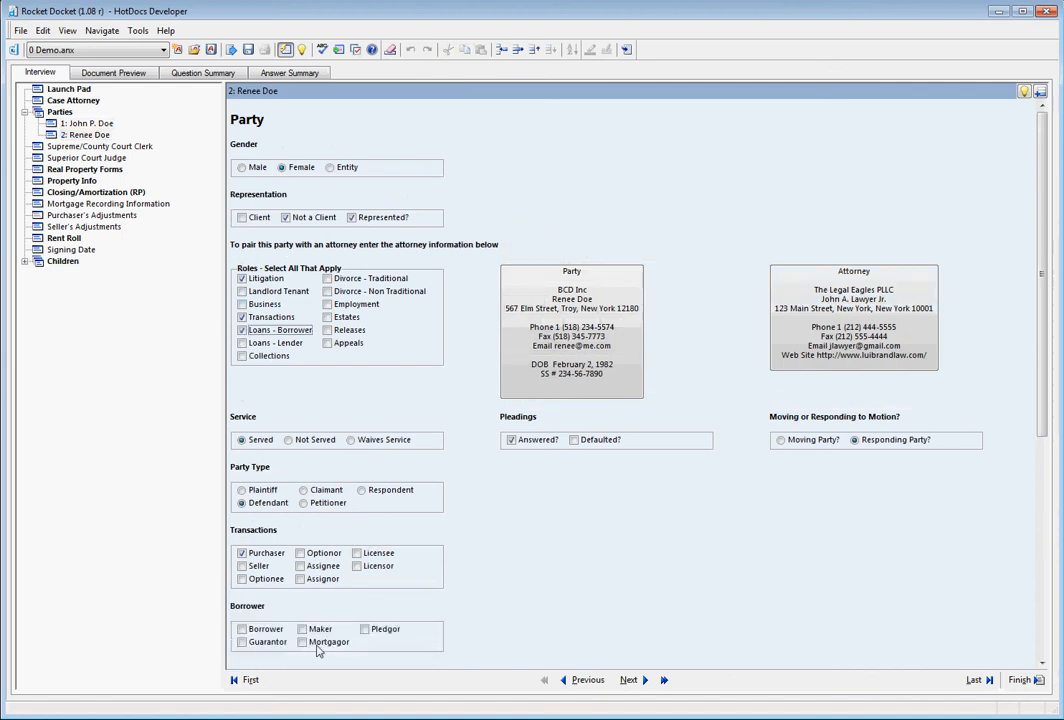
- Preview the mortgage note and check its parties, loan terms and payment schedule
click(108, 72)
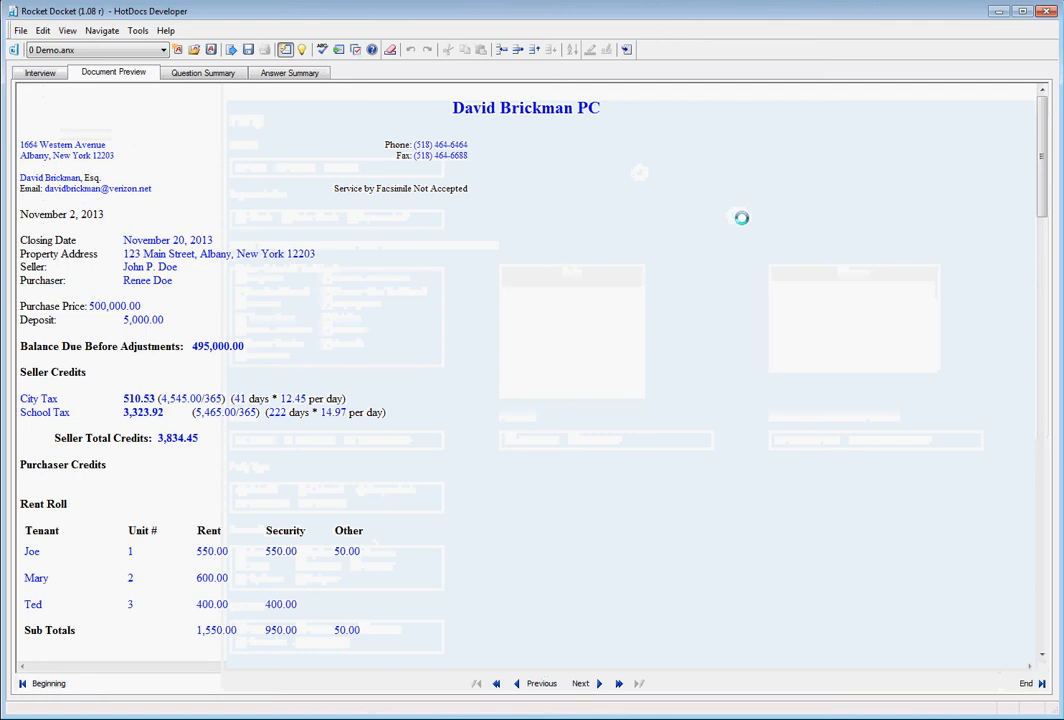
scroll(743, 237, down, 15)
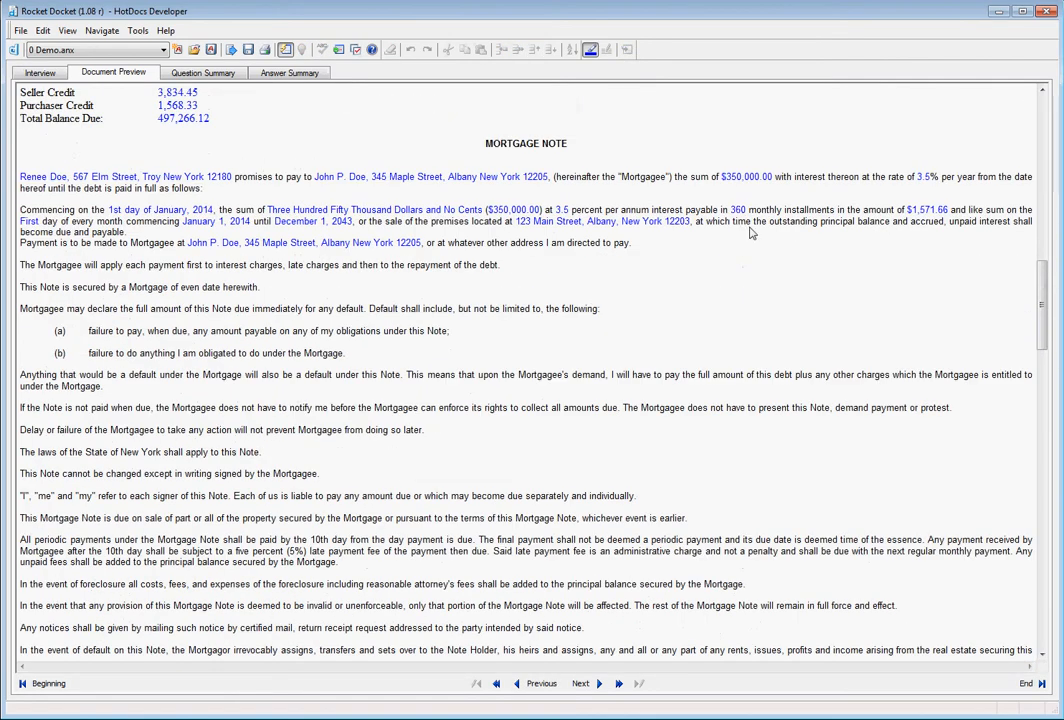
click(42, 76)
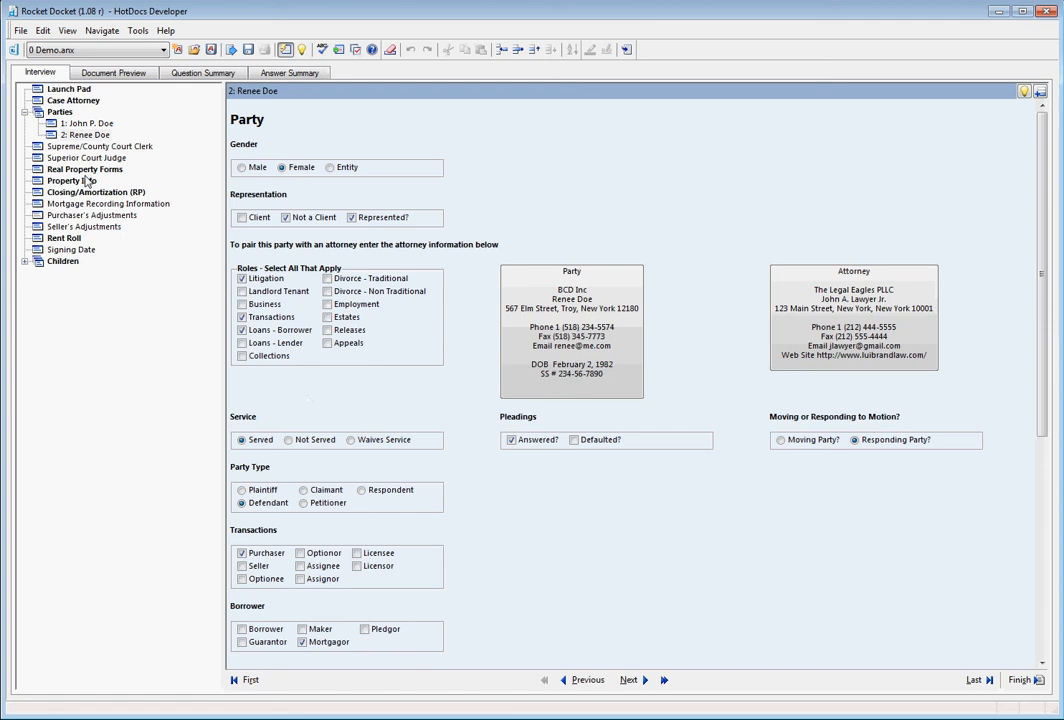
- Include Foreclosure Prosecution in Real Property Forms and select its Summons and Complaint form
click(86, 170)
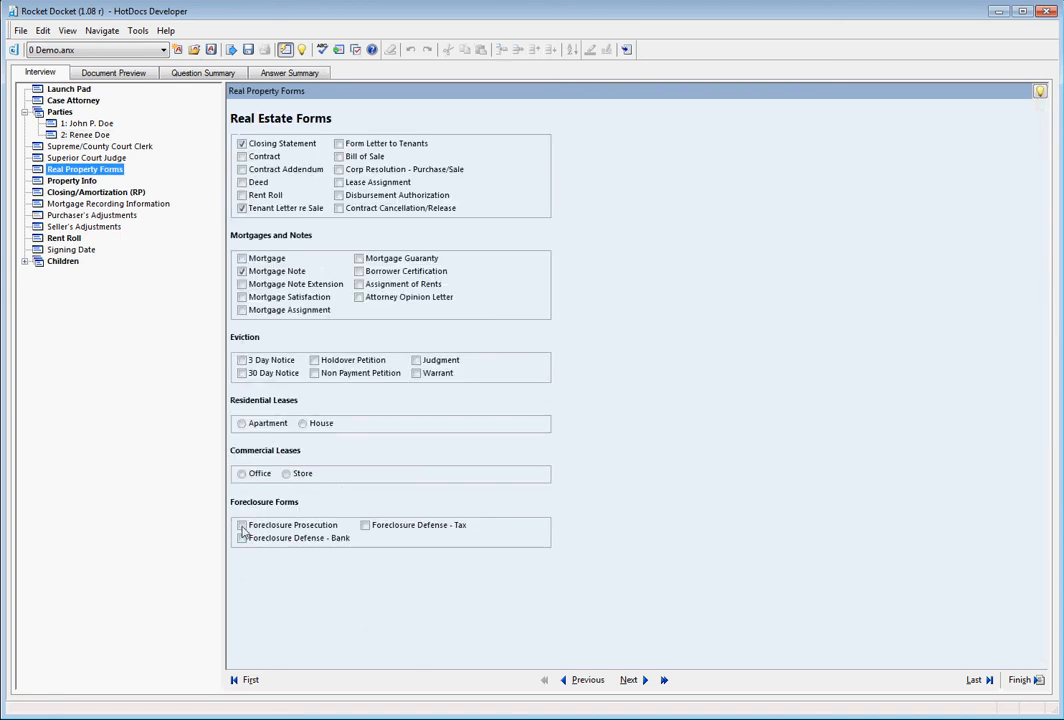
click(242, 528)
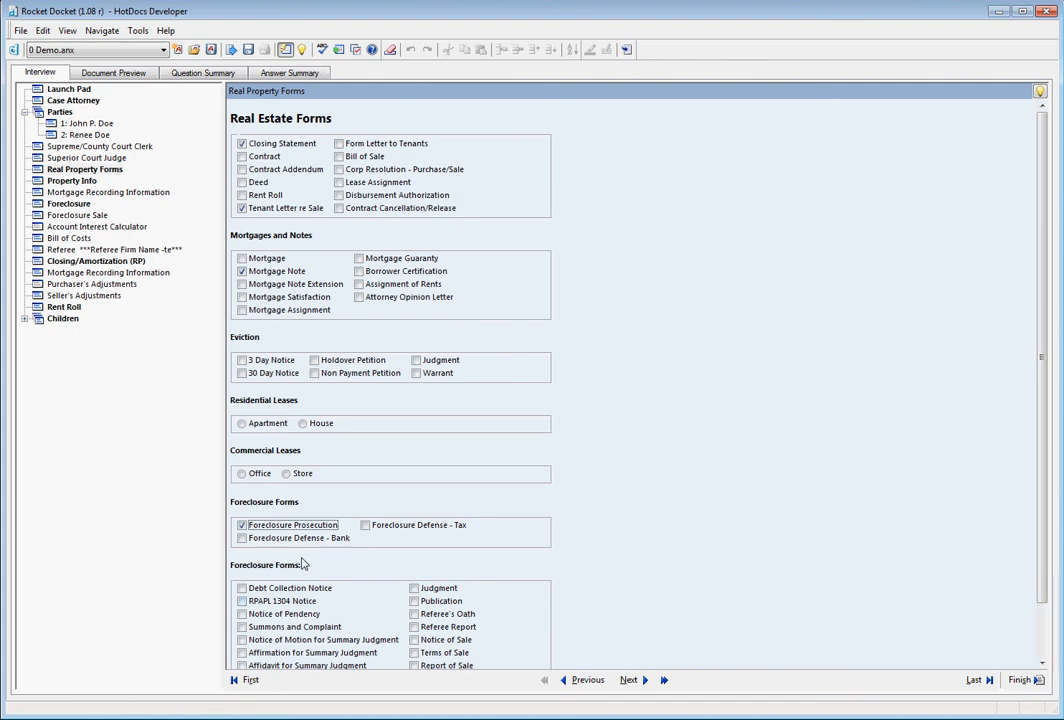
scroll(303, 565, down, 1)
click(241, 585)
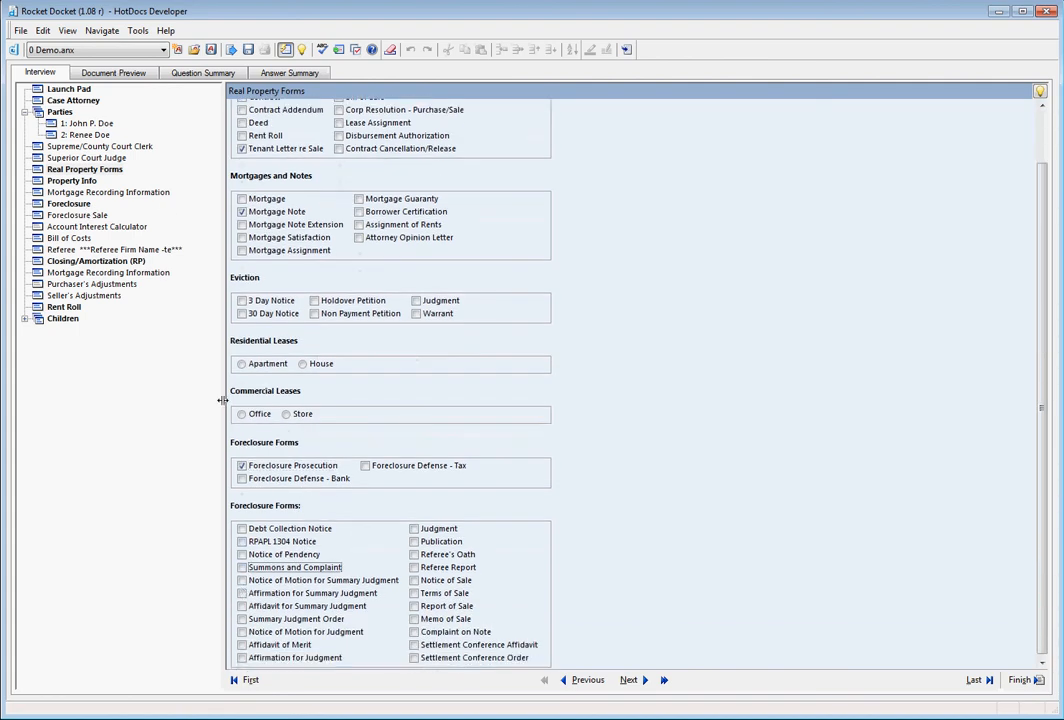
click(241, 569)
- Preview the foreclosure summons and examine its caption, venue statement and debt collection notices
click(112, 74)
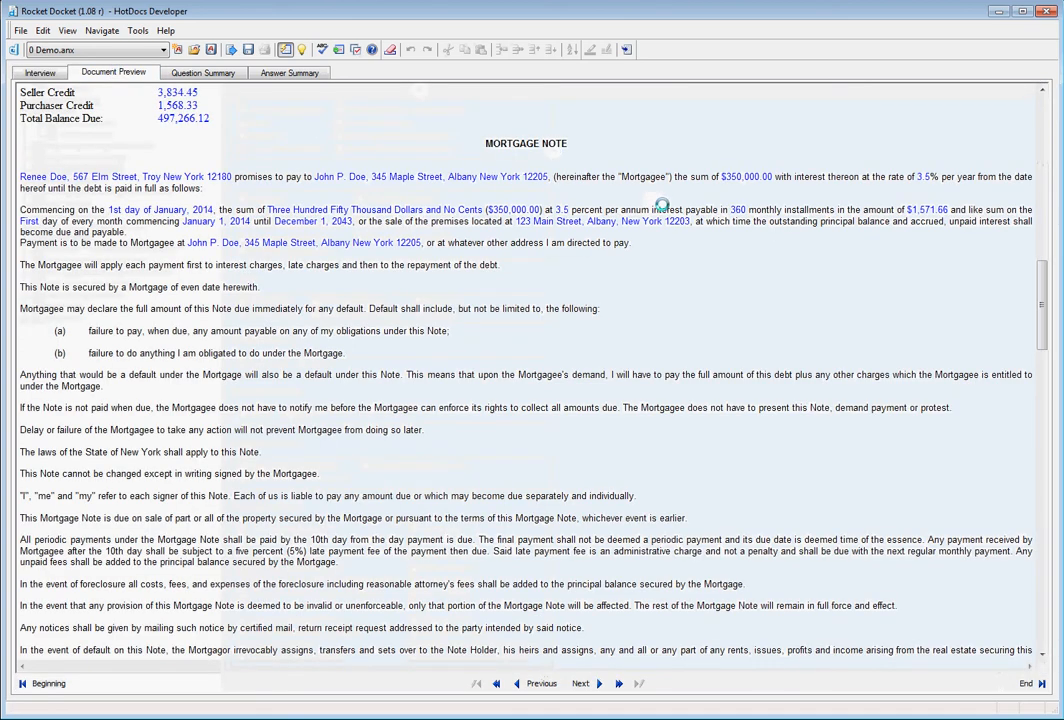
scroll(663, 206, down, 15)
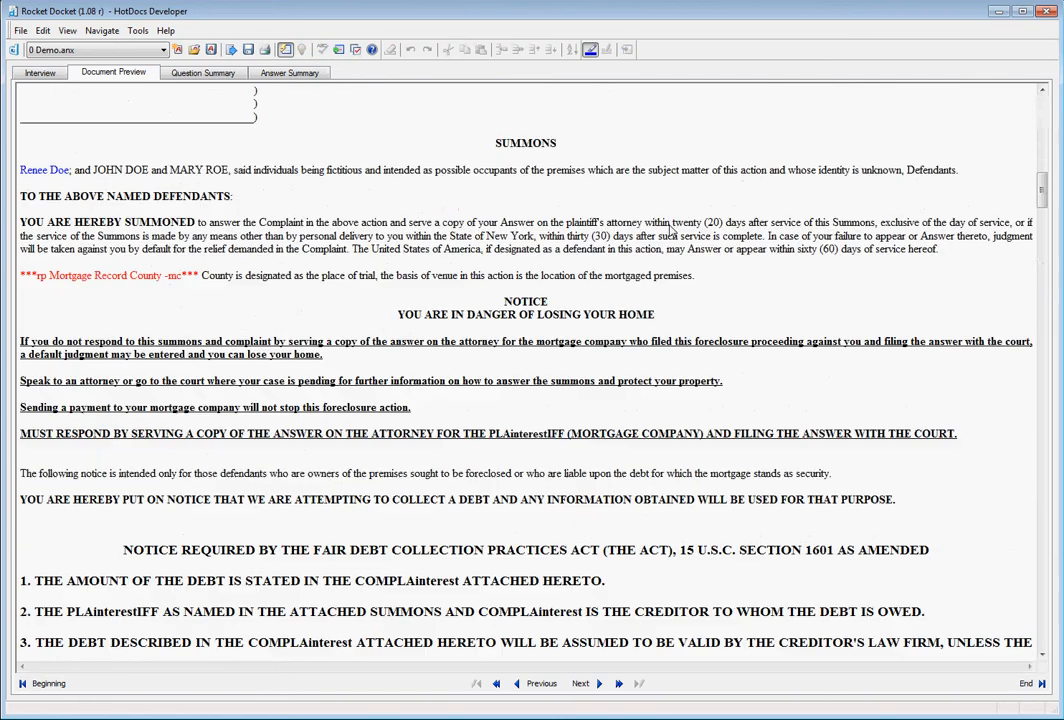
scroll(672, 230, up, 8)
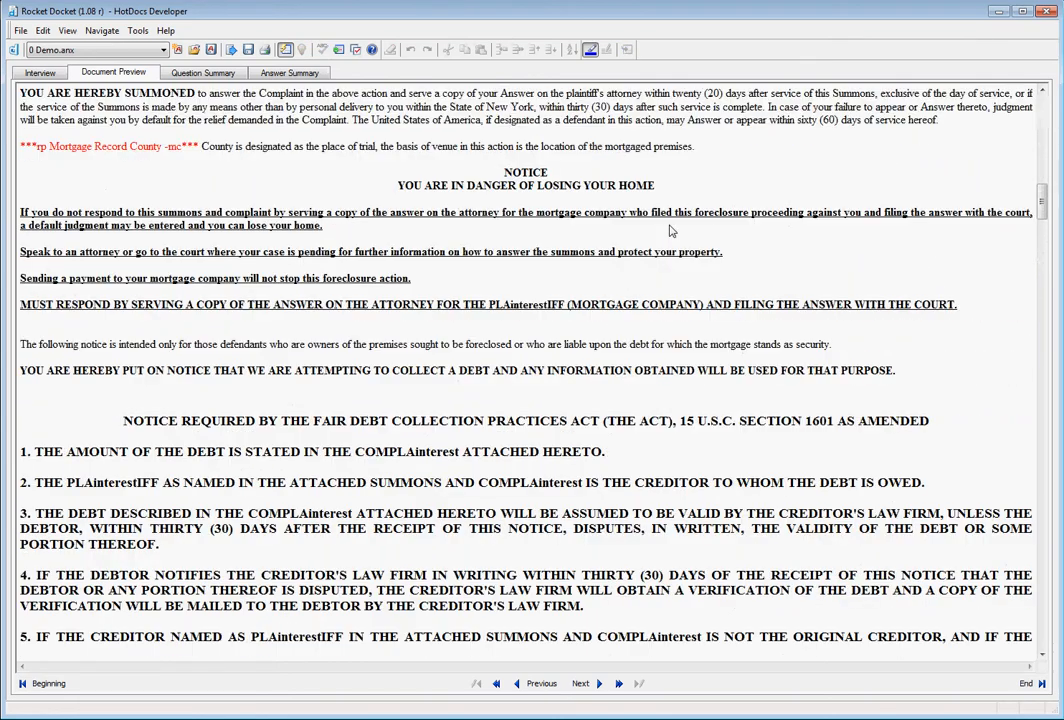
scroll(672, 230, down, 20)
- Read through the verified complaint, attorney verification and attached schedules, checking for unanswered fields
scroll(672, 230, down, 7)
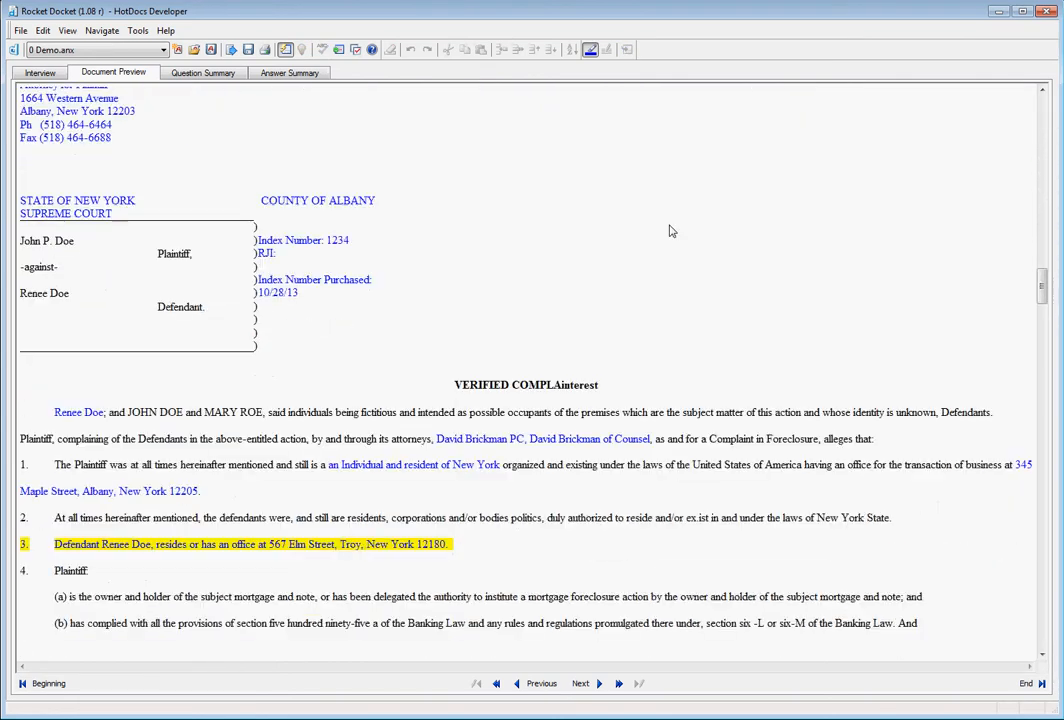
scroll(672, 230, down, 7)
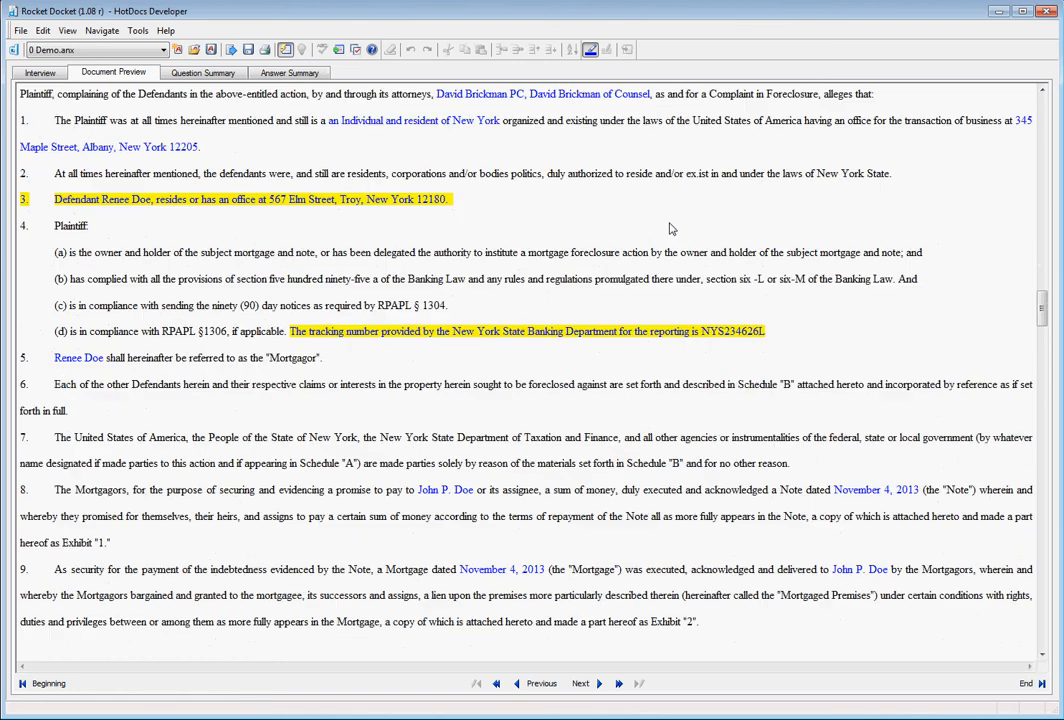
scroll(672, 230, down, 12)
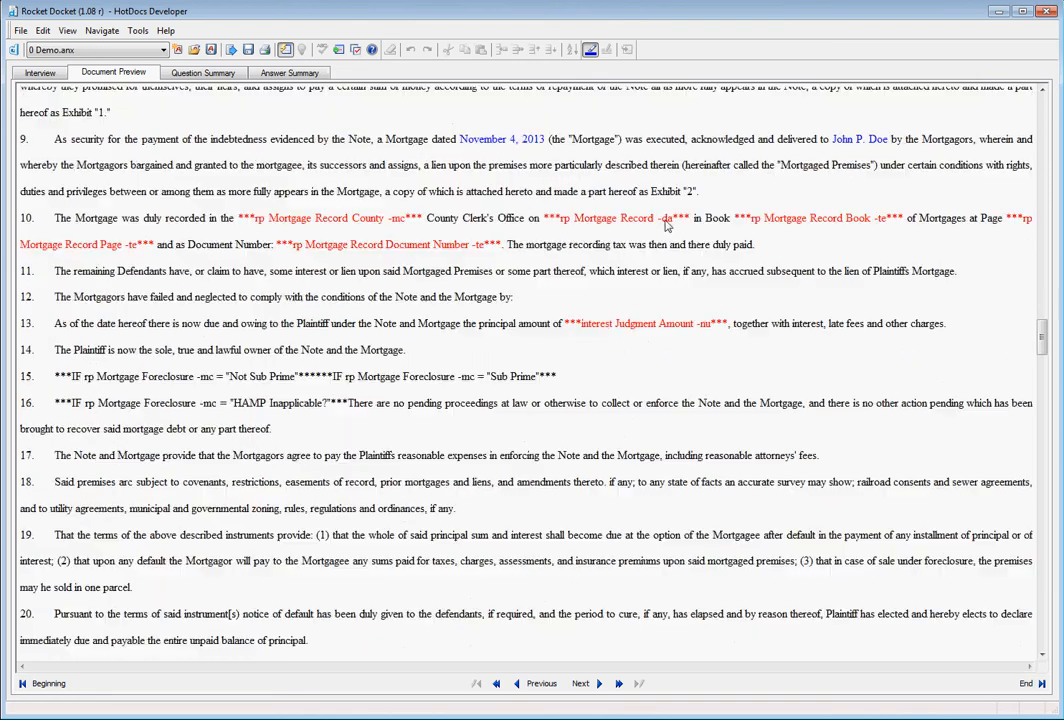
scroll(663, 226, down, 20)
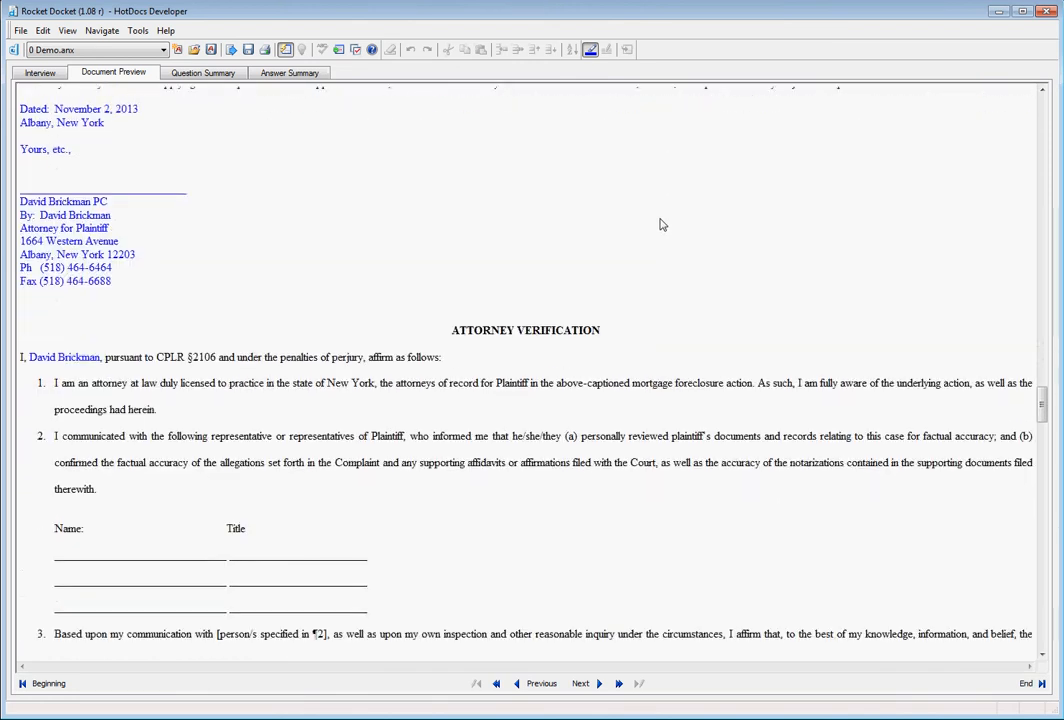
scroll(663, 226, down, 20)
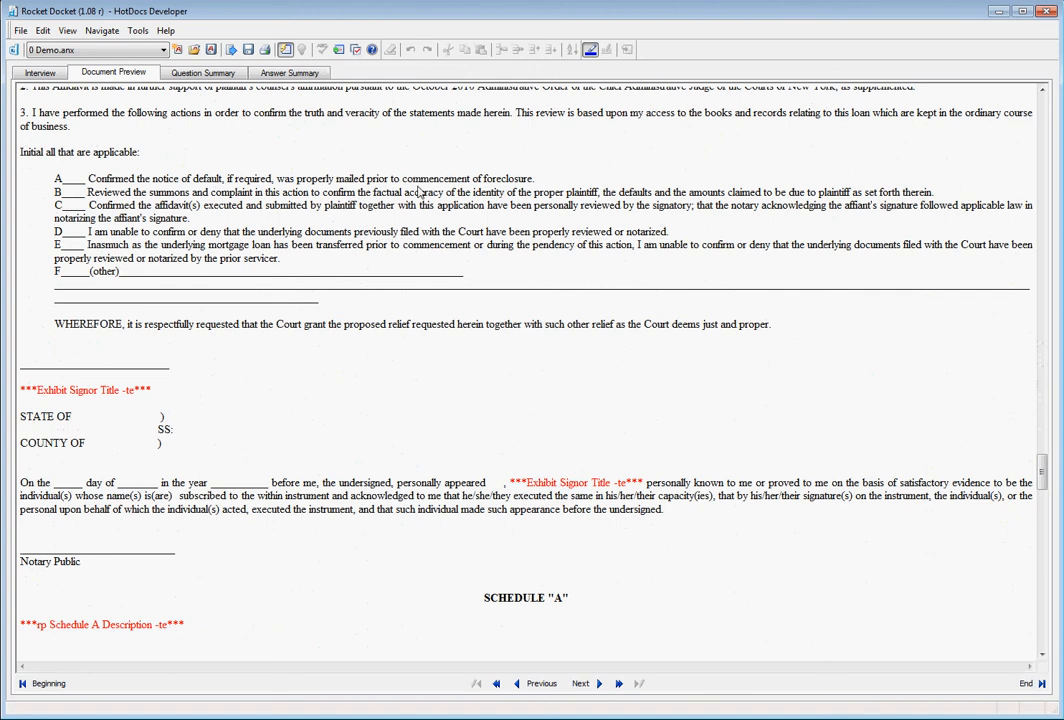
scroll(127, 131, down, 2)
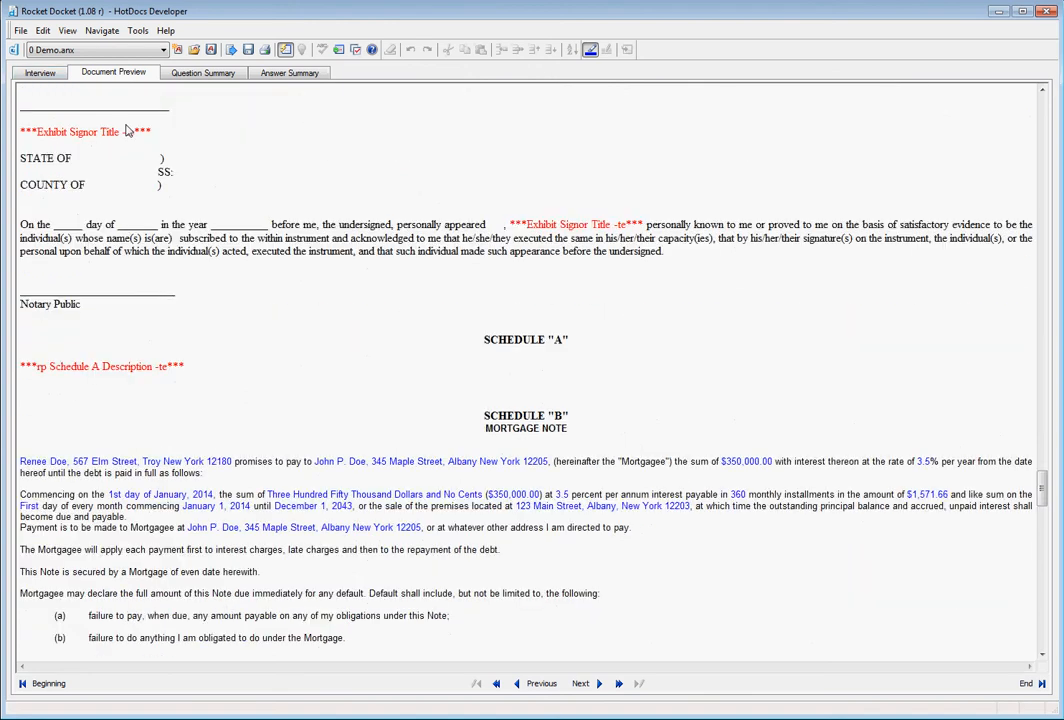
scroll(127, 131, down, 2)
scroll(127, 131, down, 4)
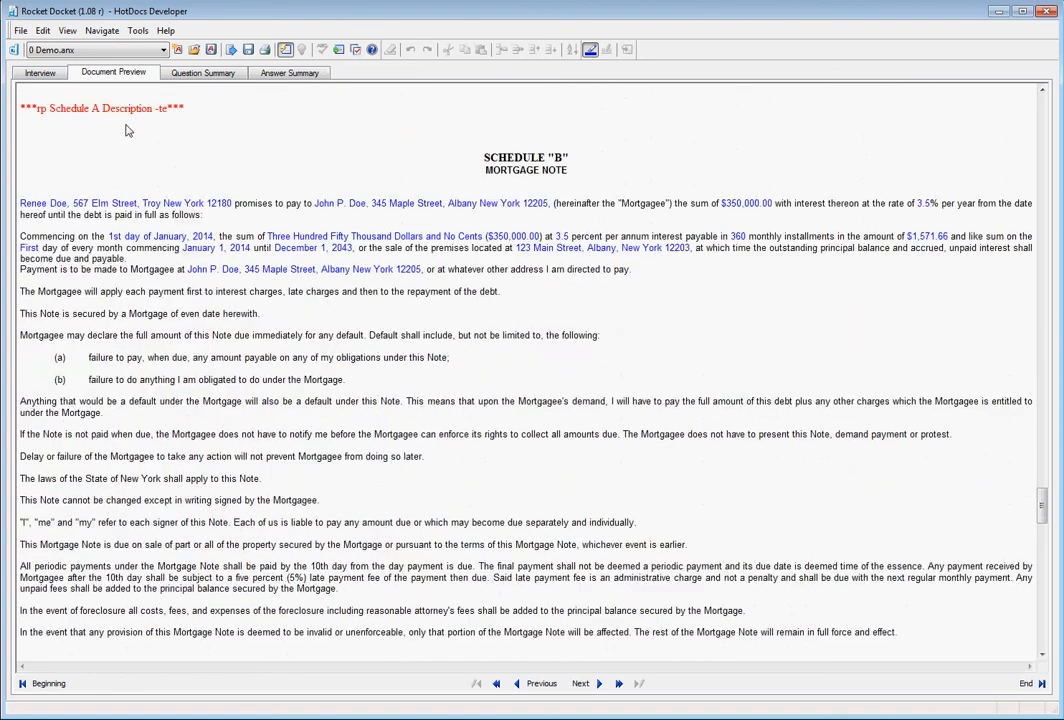
click(45, 75)
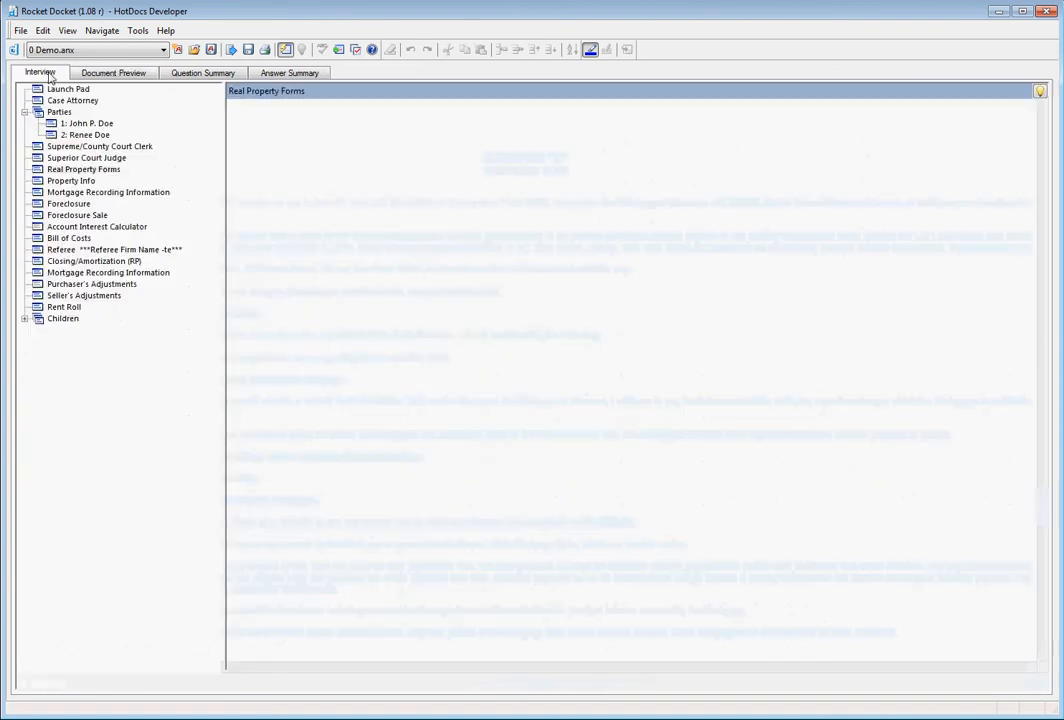